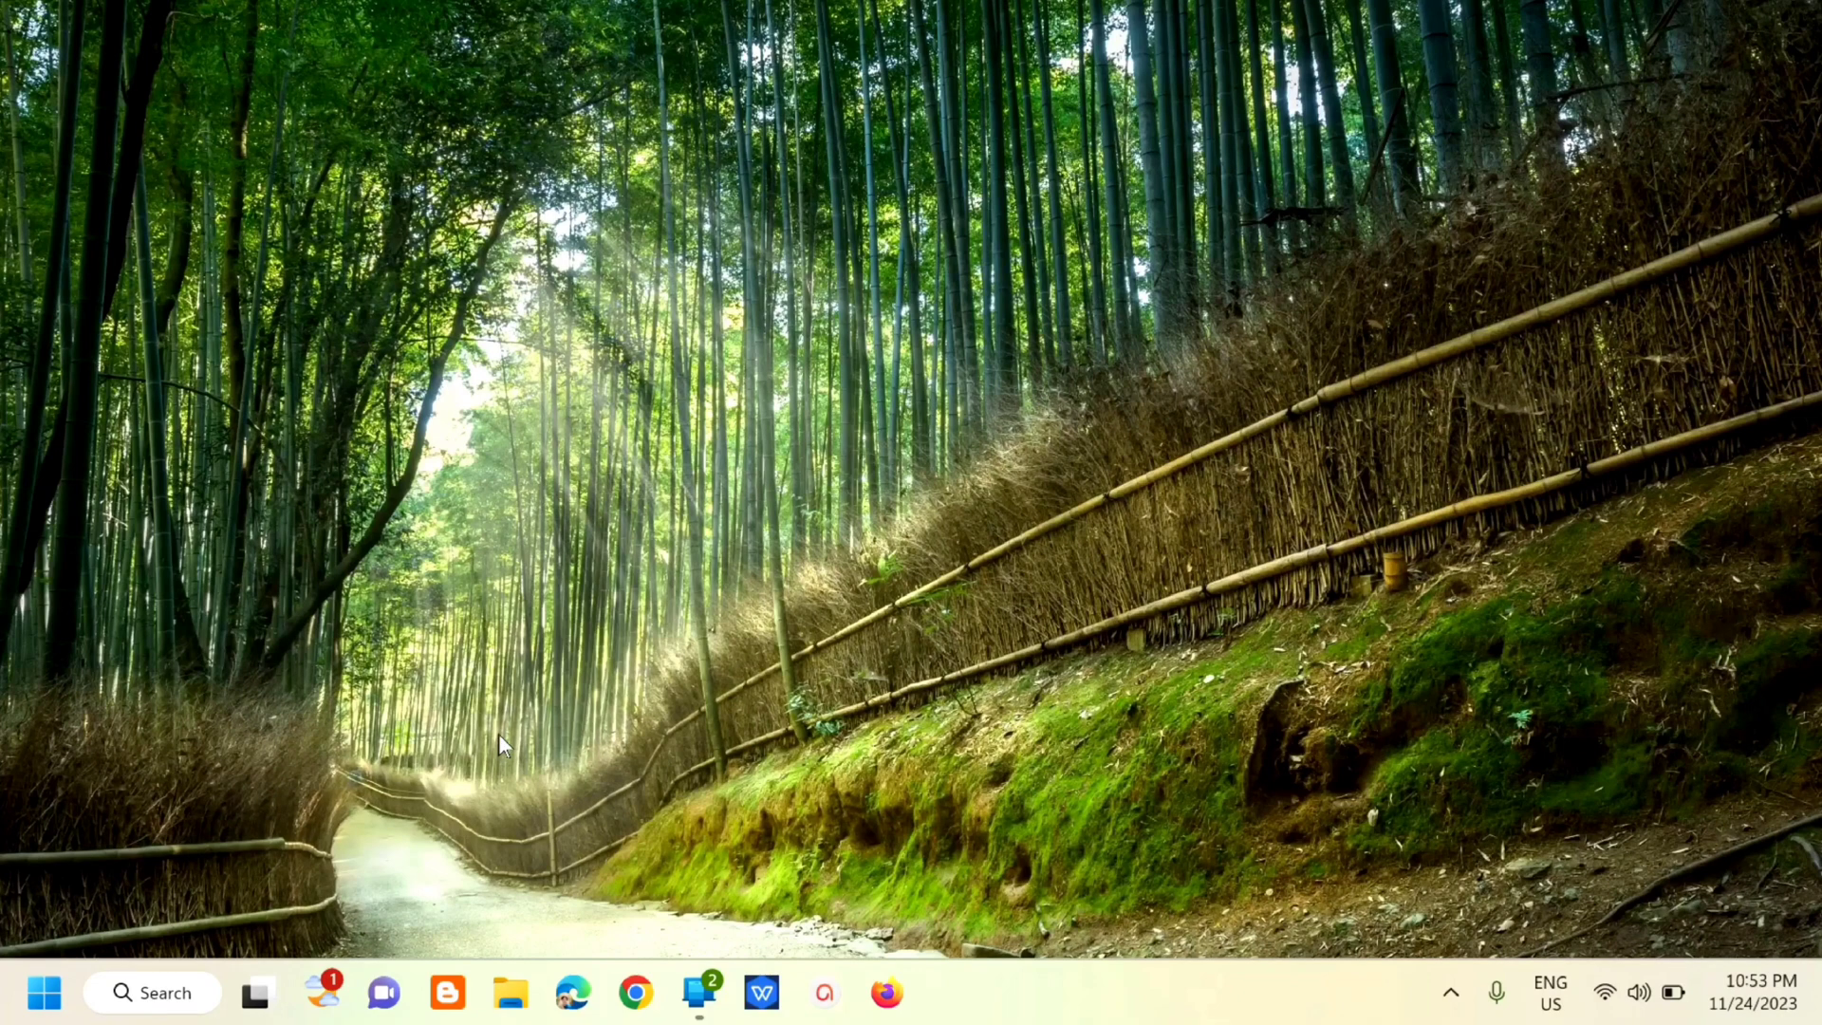
Search Windows for 'file' so File Explorer appears as the best match.
{"action": "left_click", "coordinate": [175, 994]}
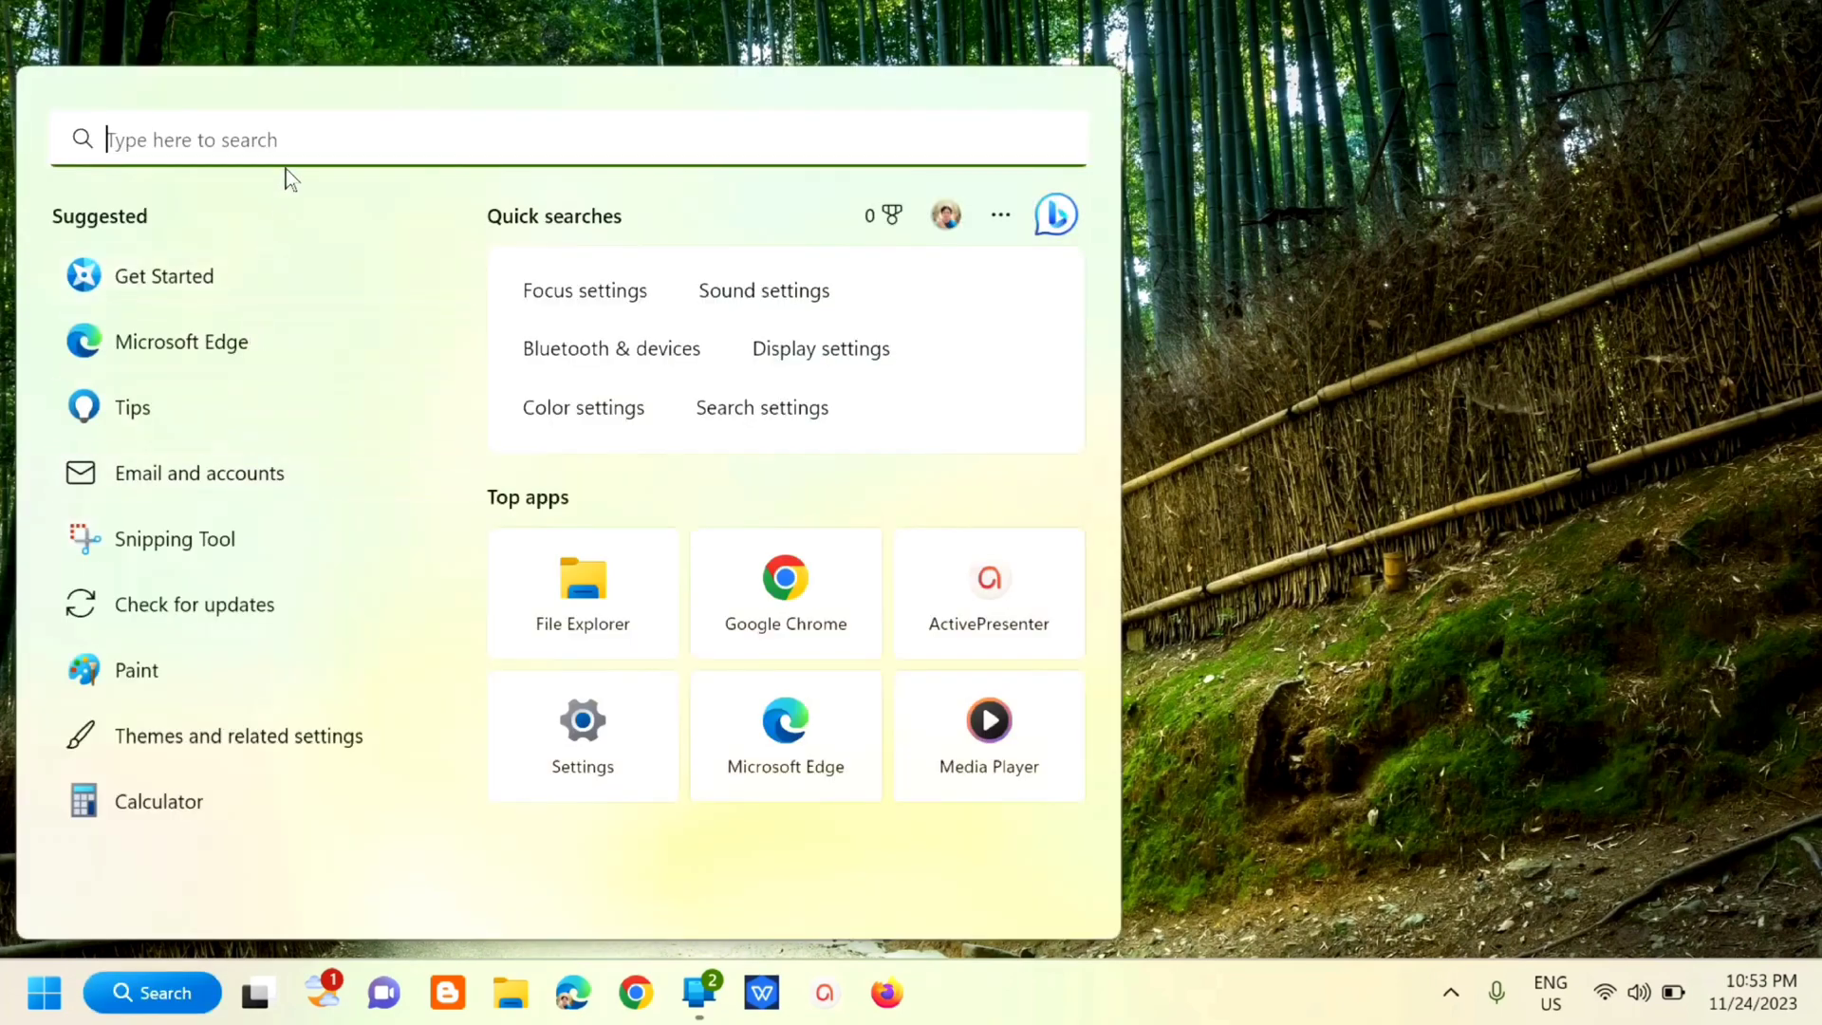
{"action": "type", "text": "file"}
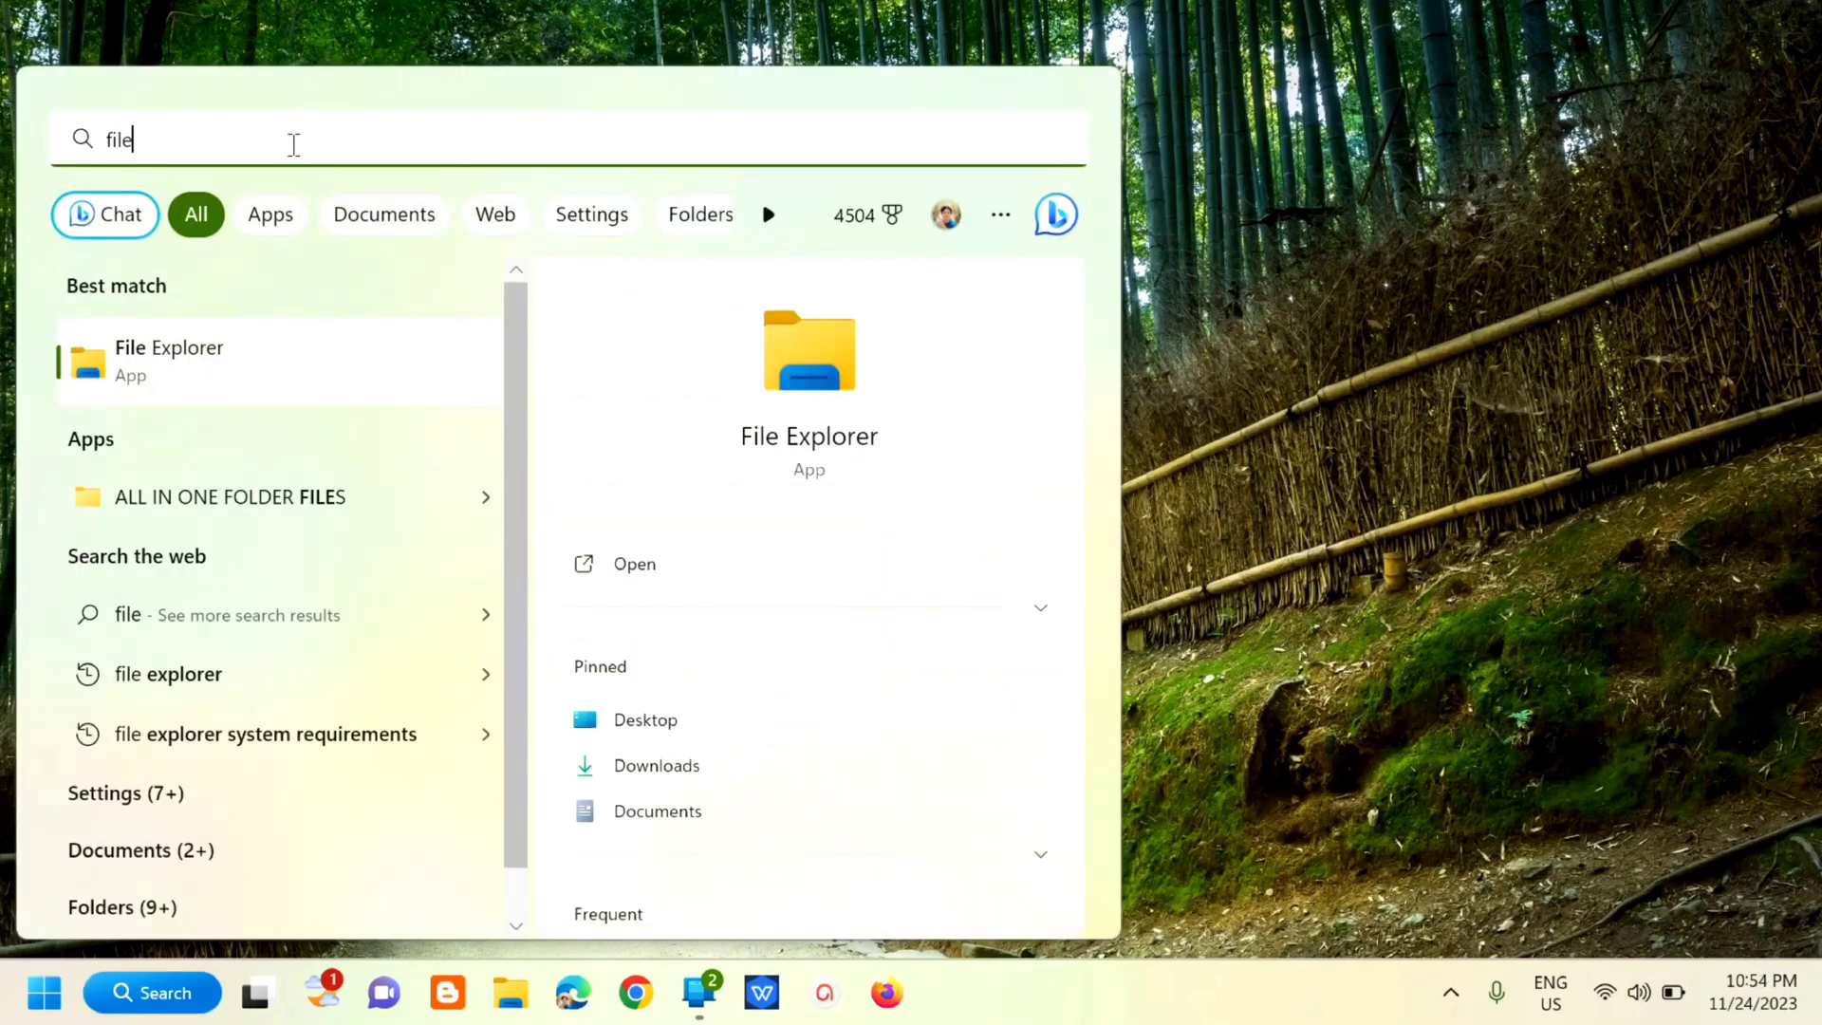
Launch File Explorer and open the Acer (C:) drive from This PC.
{"action": "left_click", "coordinate": [634, 570]}
{"action": "scroll", "coordinate": [110, 408], "scroll_direction": "down", "scroll_amount": 2}
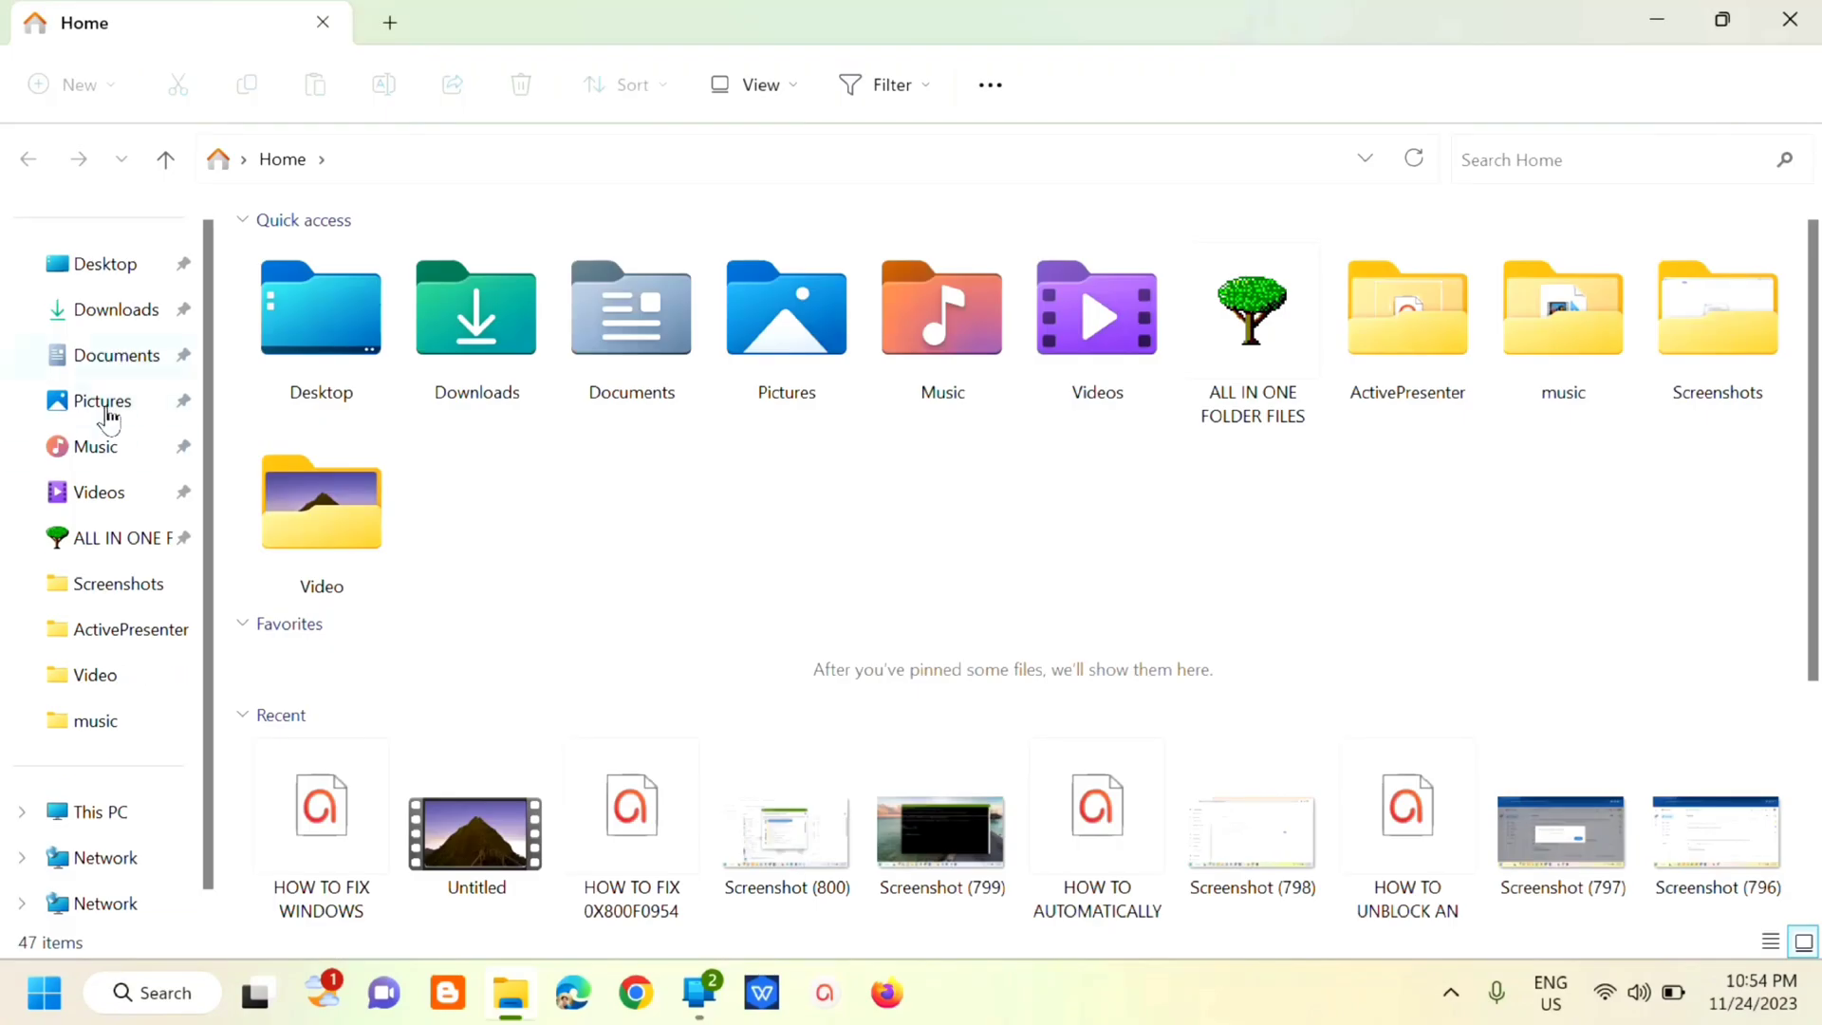
{"action": "left_click", "coordinate": [100, 822]}
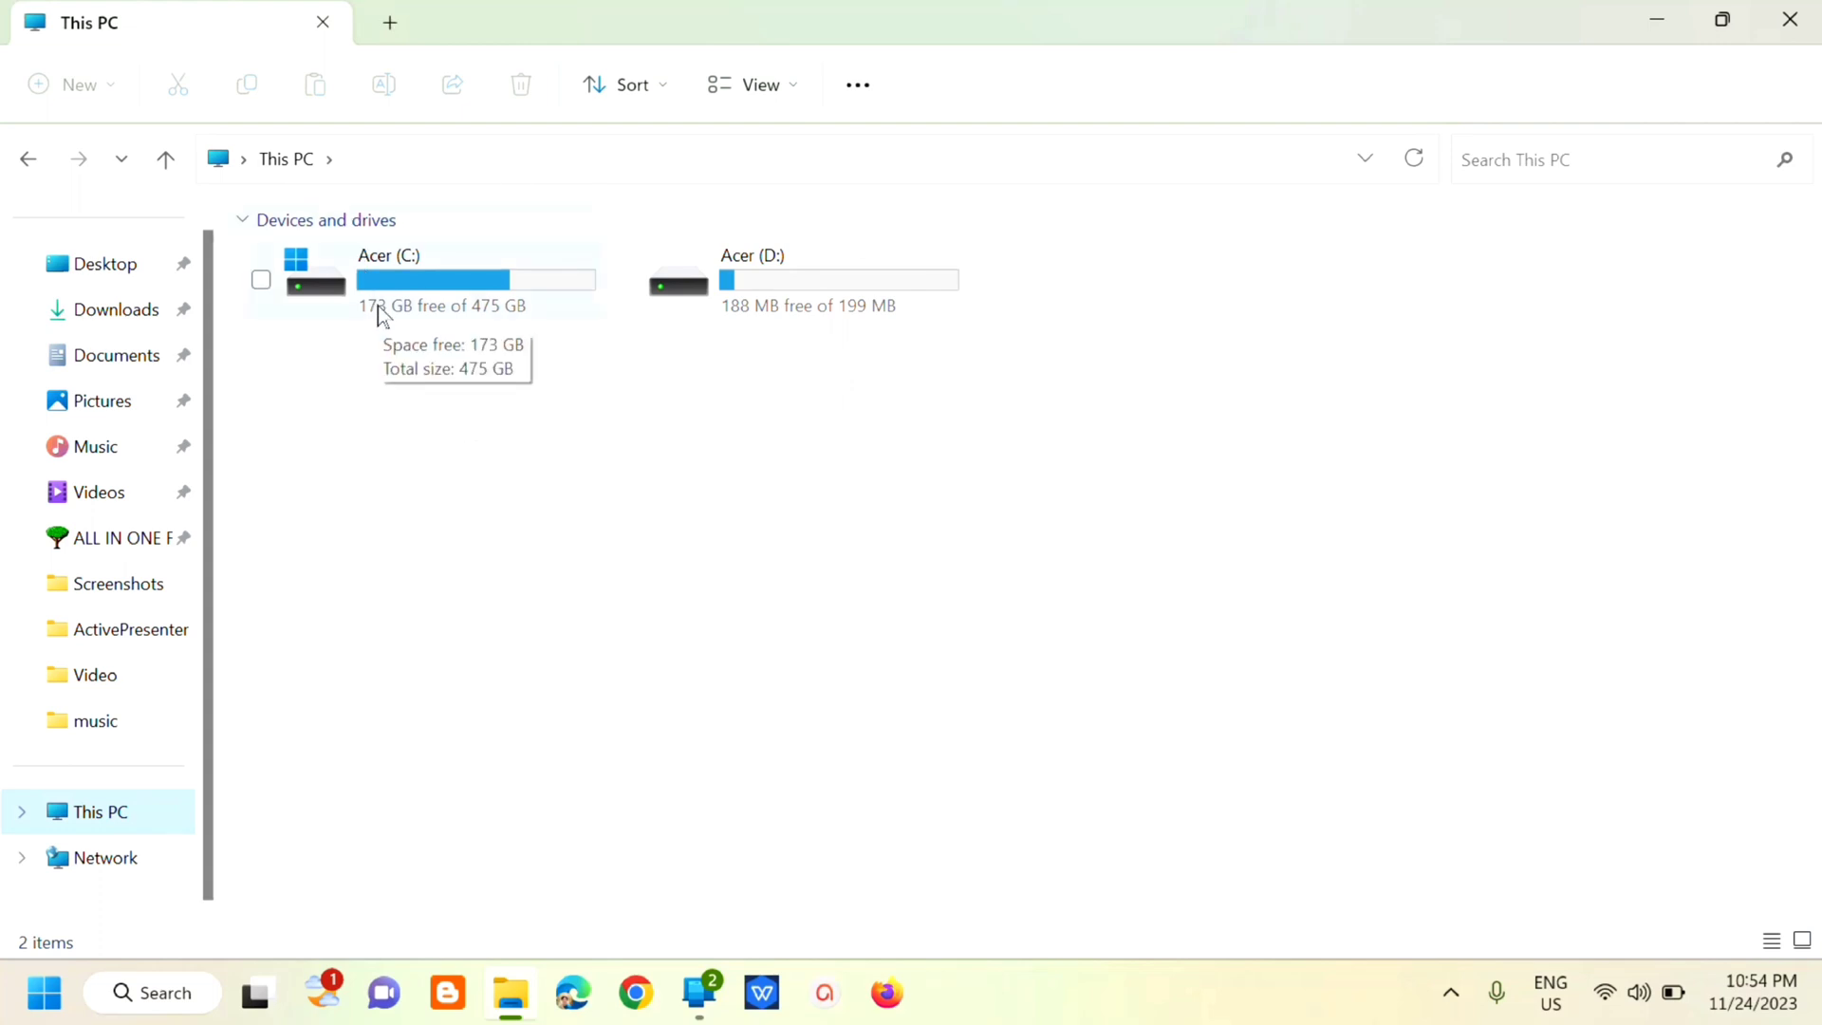
{"action": "left_click", "coordinate": [424, 266]}
{"action": "right_click", "coordinate": [424, 266]}
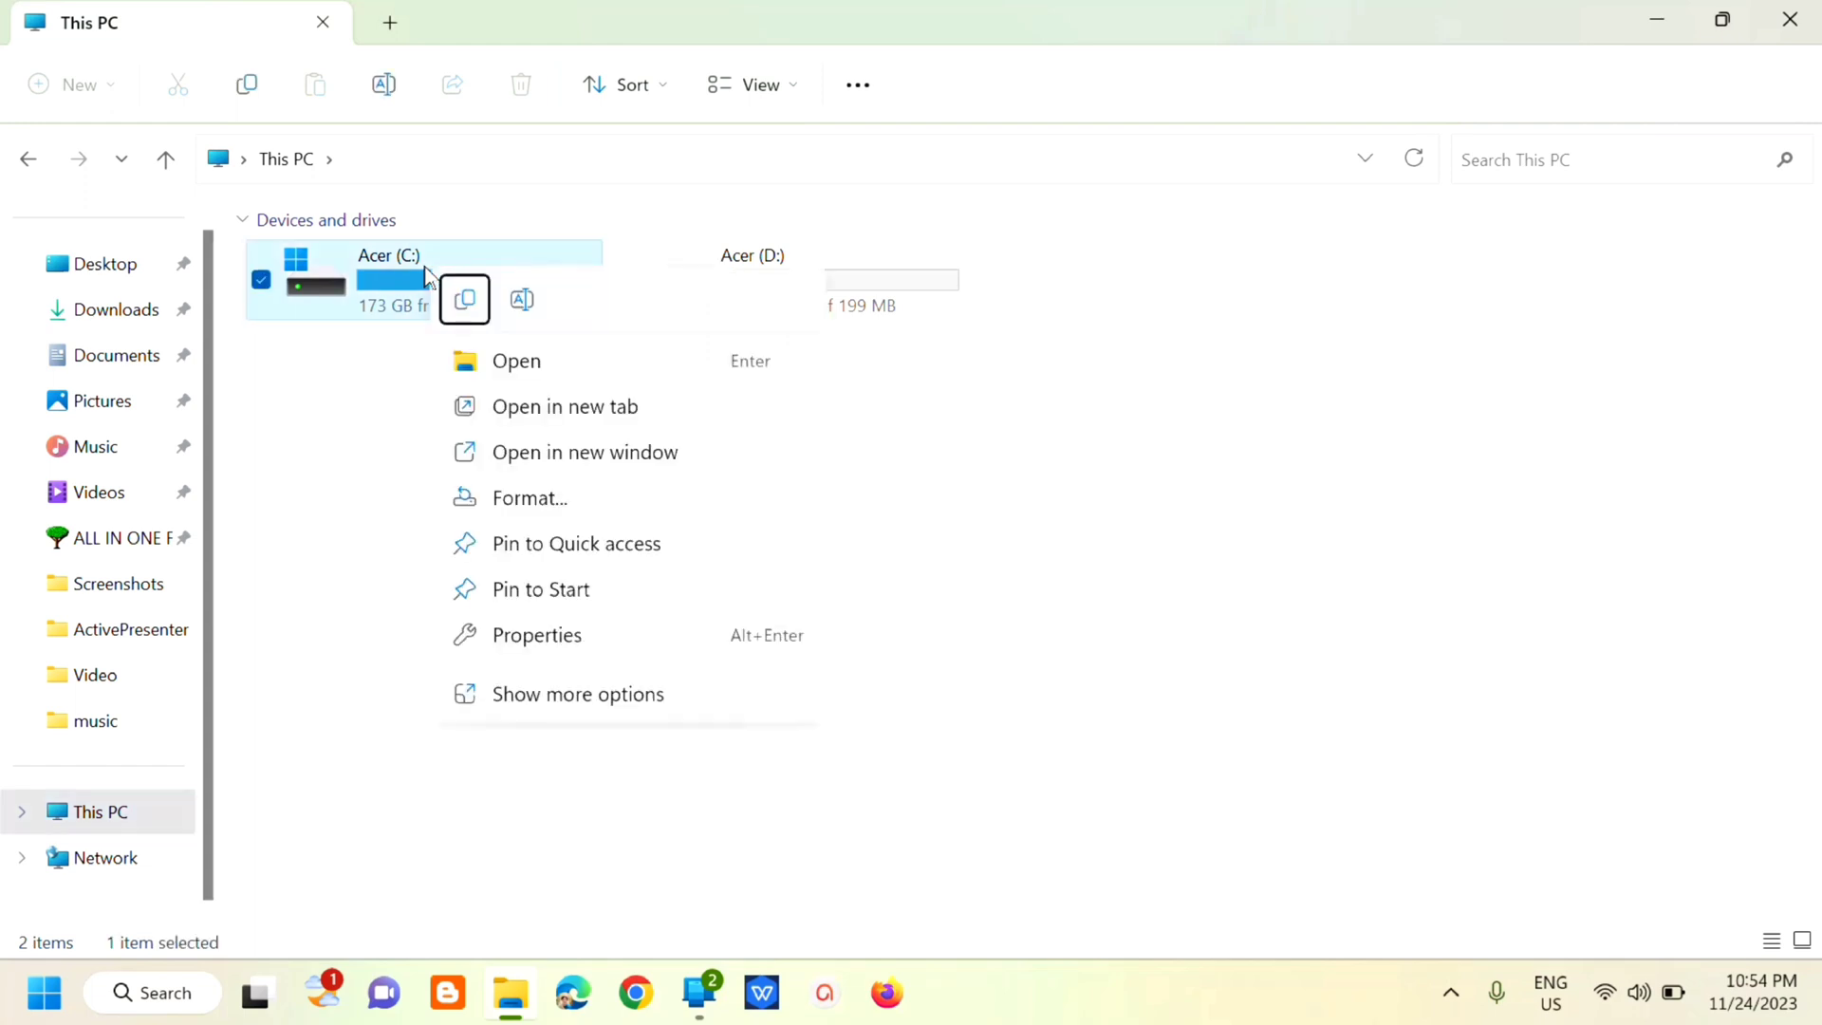
{"action": "left_click", "coordinate": [525, 375]}
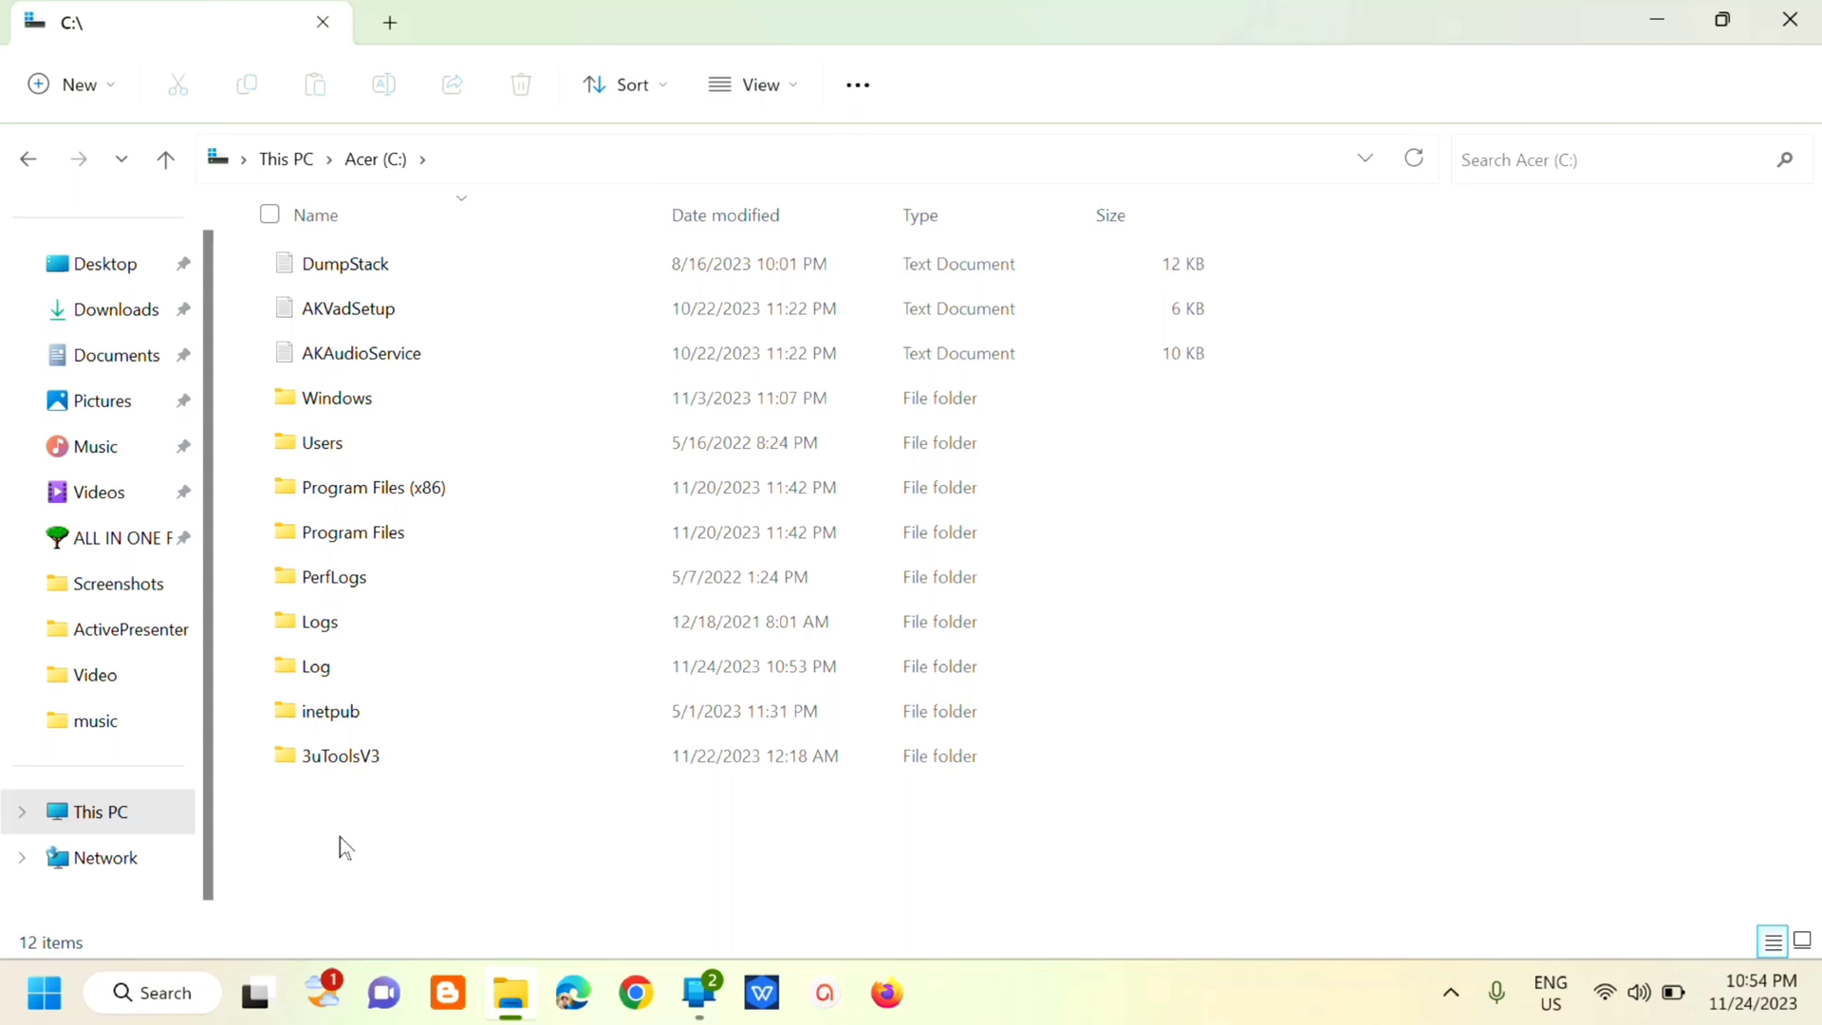
Add a new folder to the root of Acer (C:) and name it 'Texts'.
{"action": "right_click", "coordinate": [475, 832]}
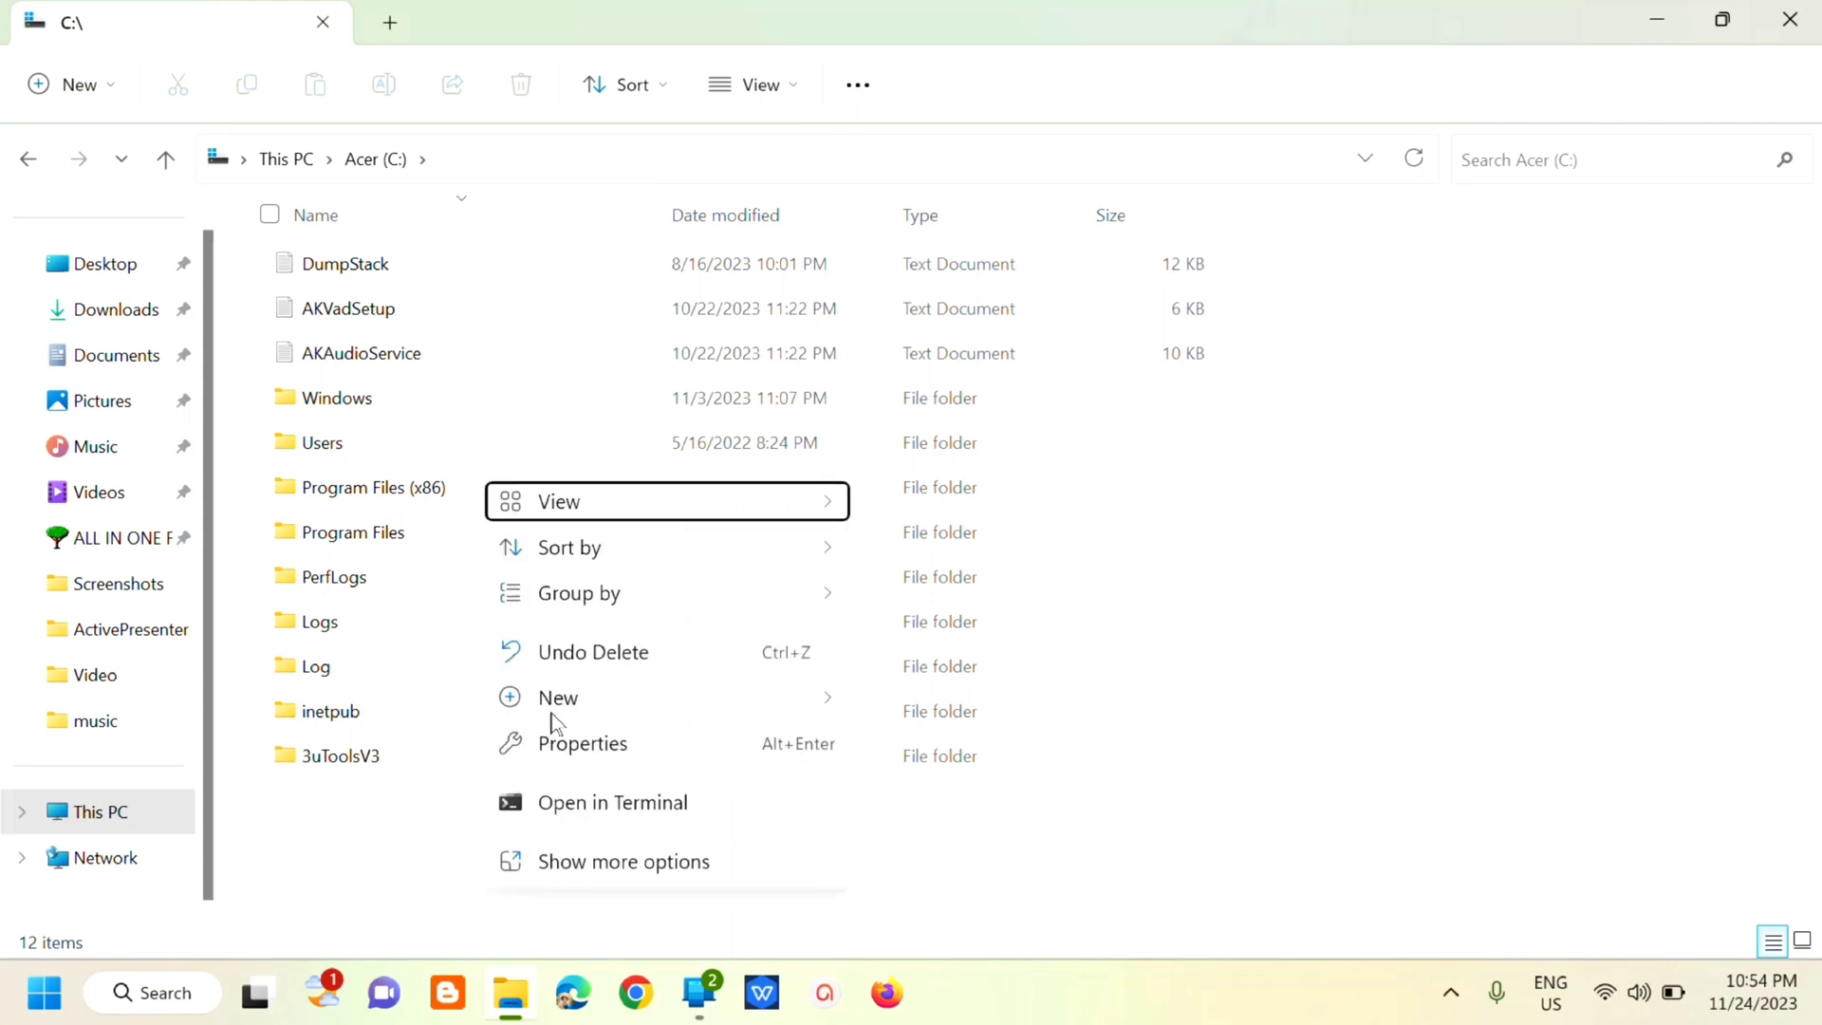
{"action": "mouse_move", "coordinate": [565, 711]}
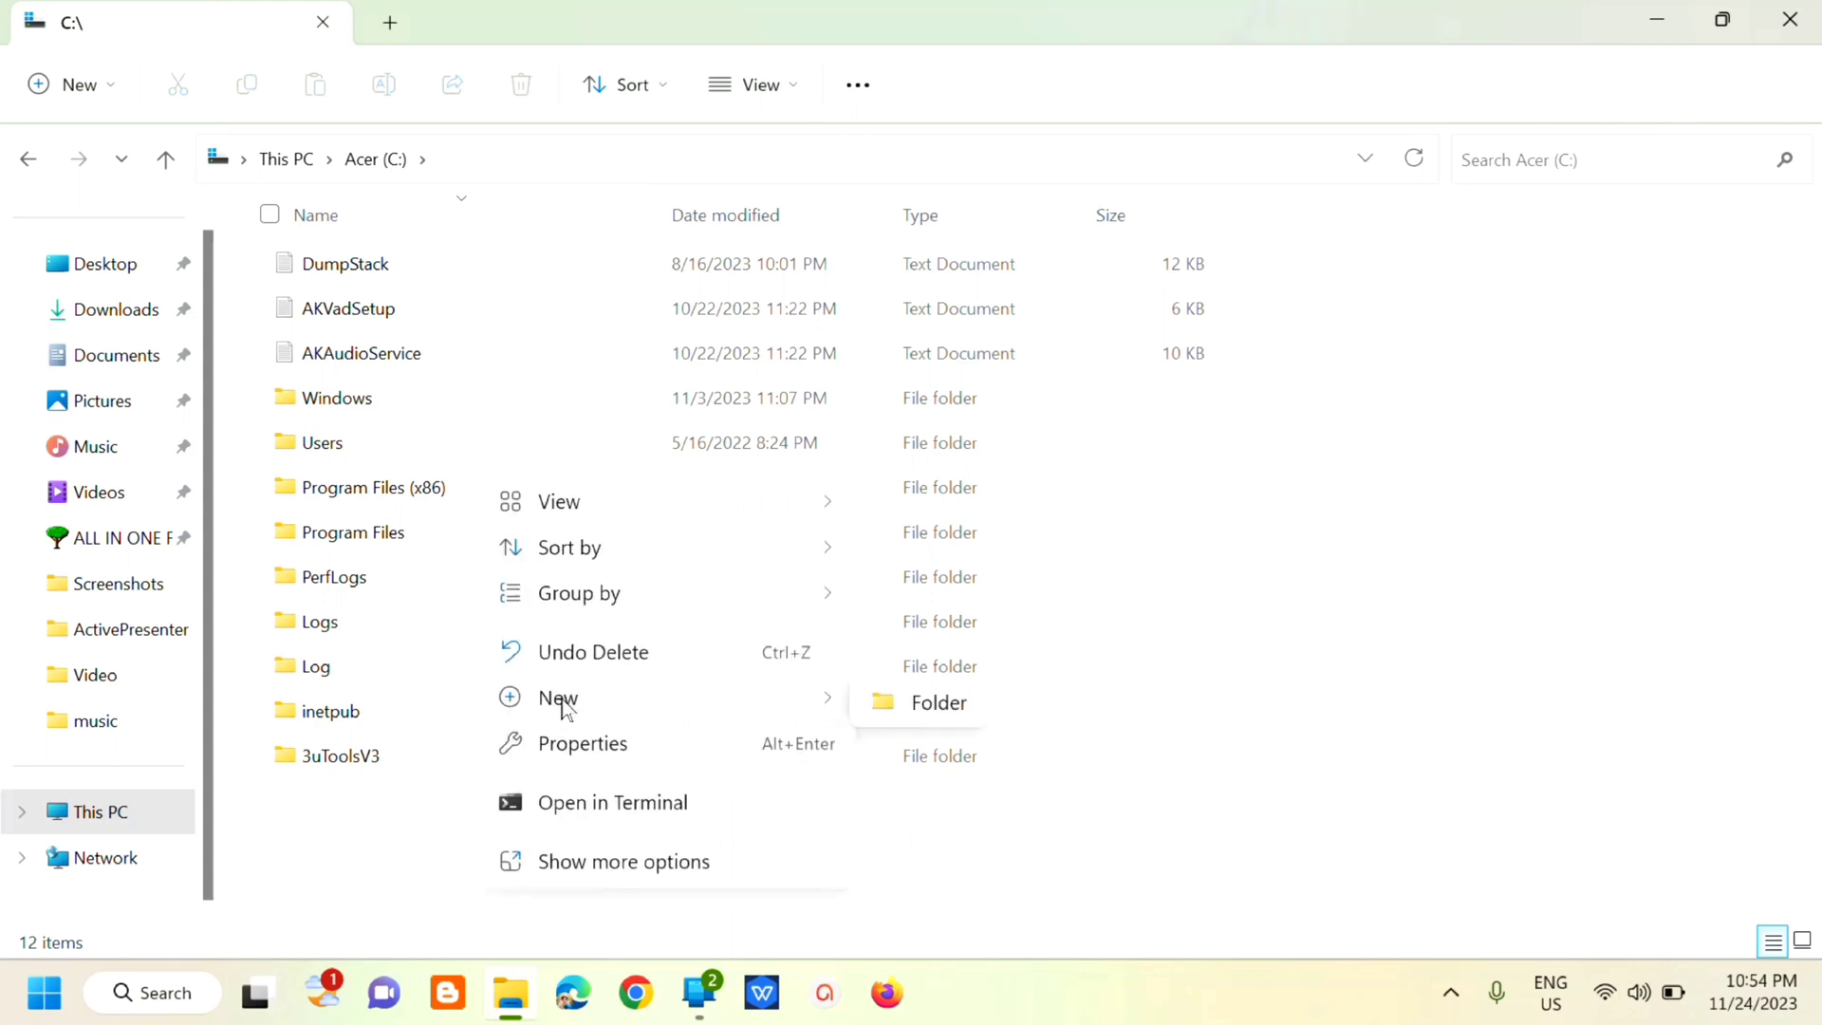
{"action": "left_click", "coordinate": [917, 702]}
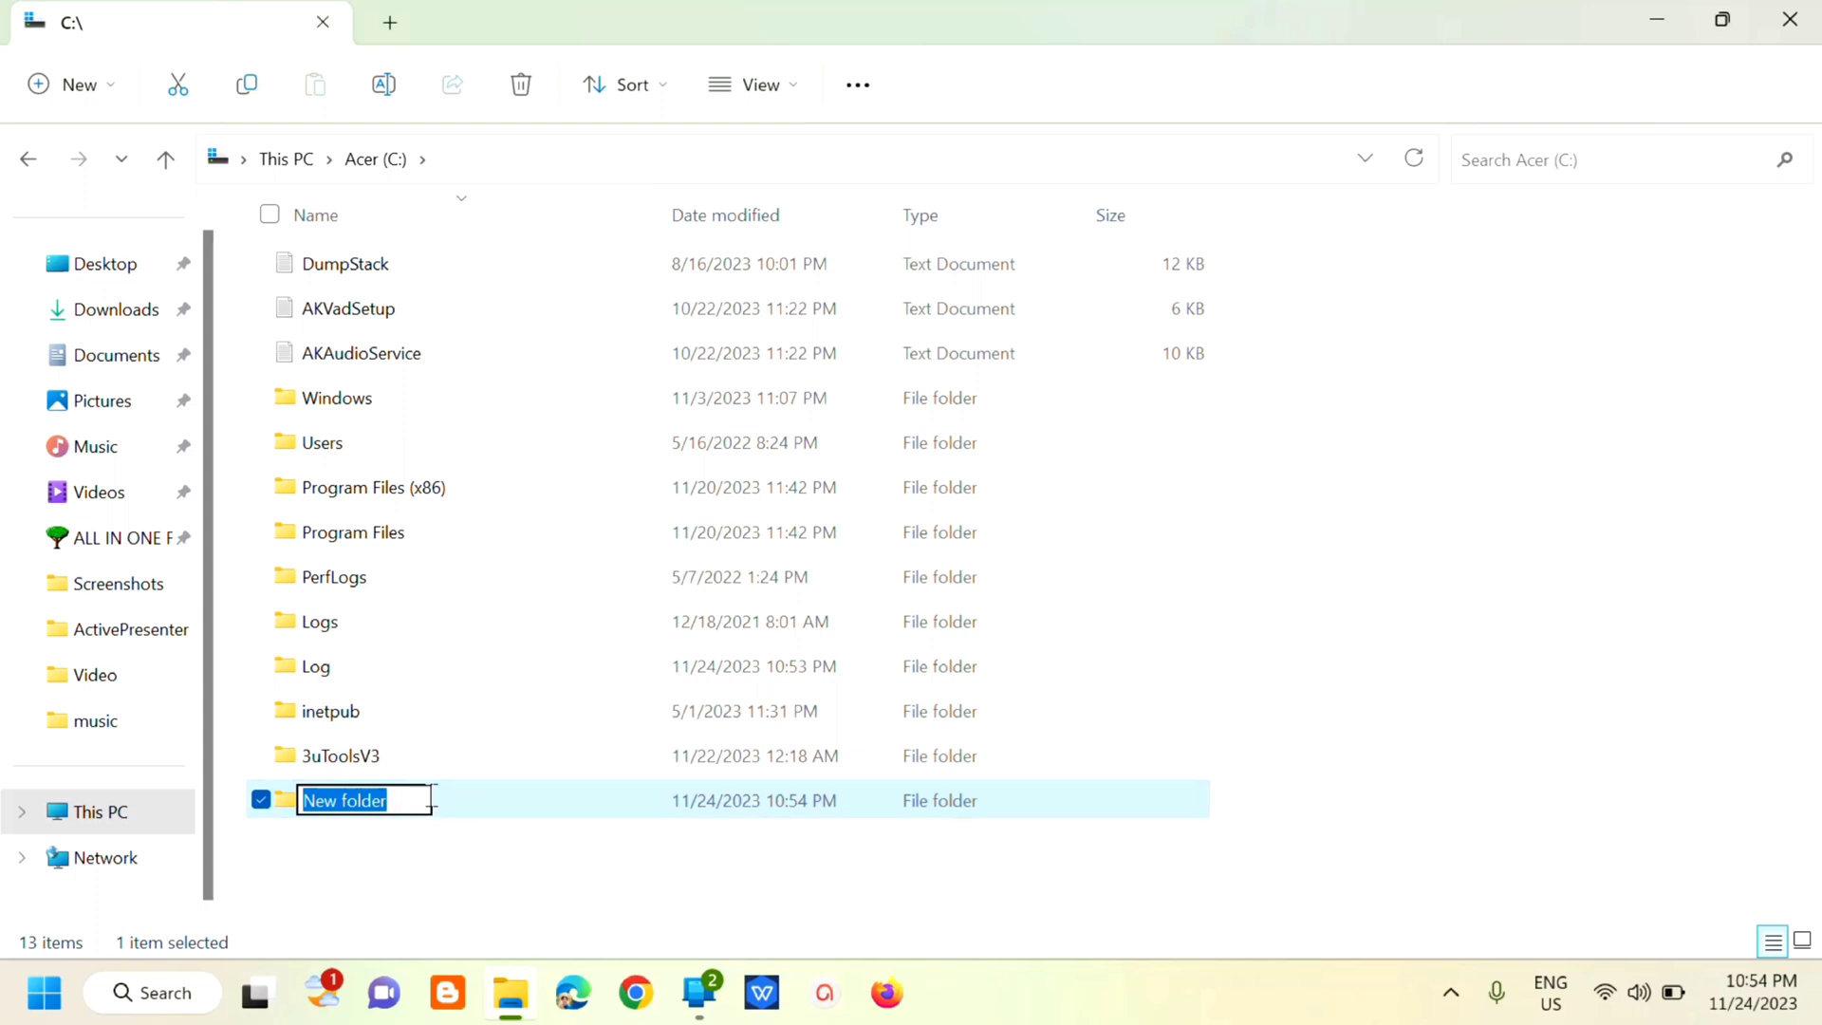
{"action": "key", "text": "BackSpace"}
{"action": "key", "text": "Caps_Lock"}
{"action": "type", "text": "T"}
{"action": "key", "text": "Caps_Lock"}
{"action": "type", "text": "ex"}
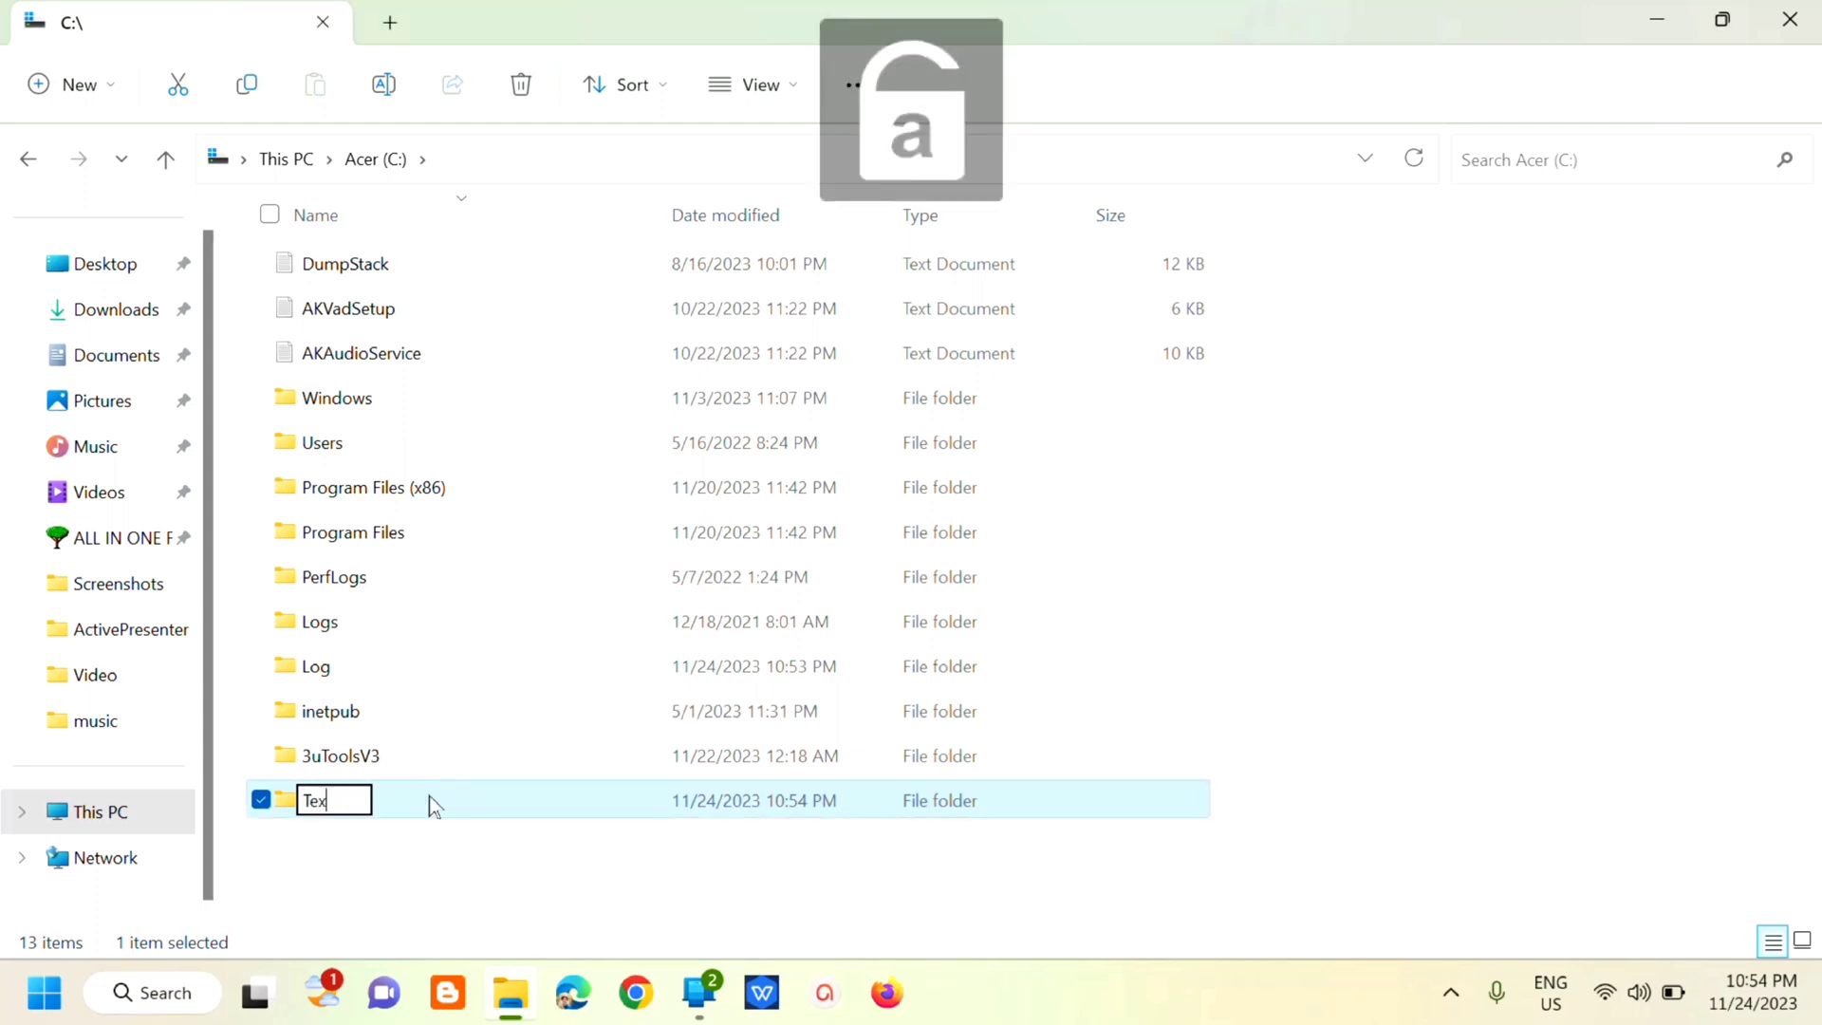
{"action": "type", "text": "ts"}
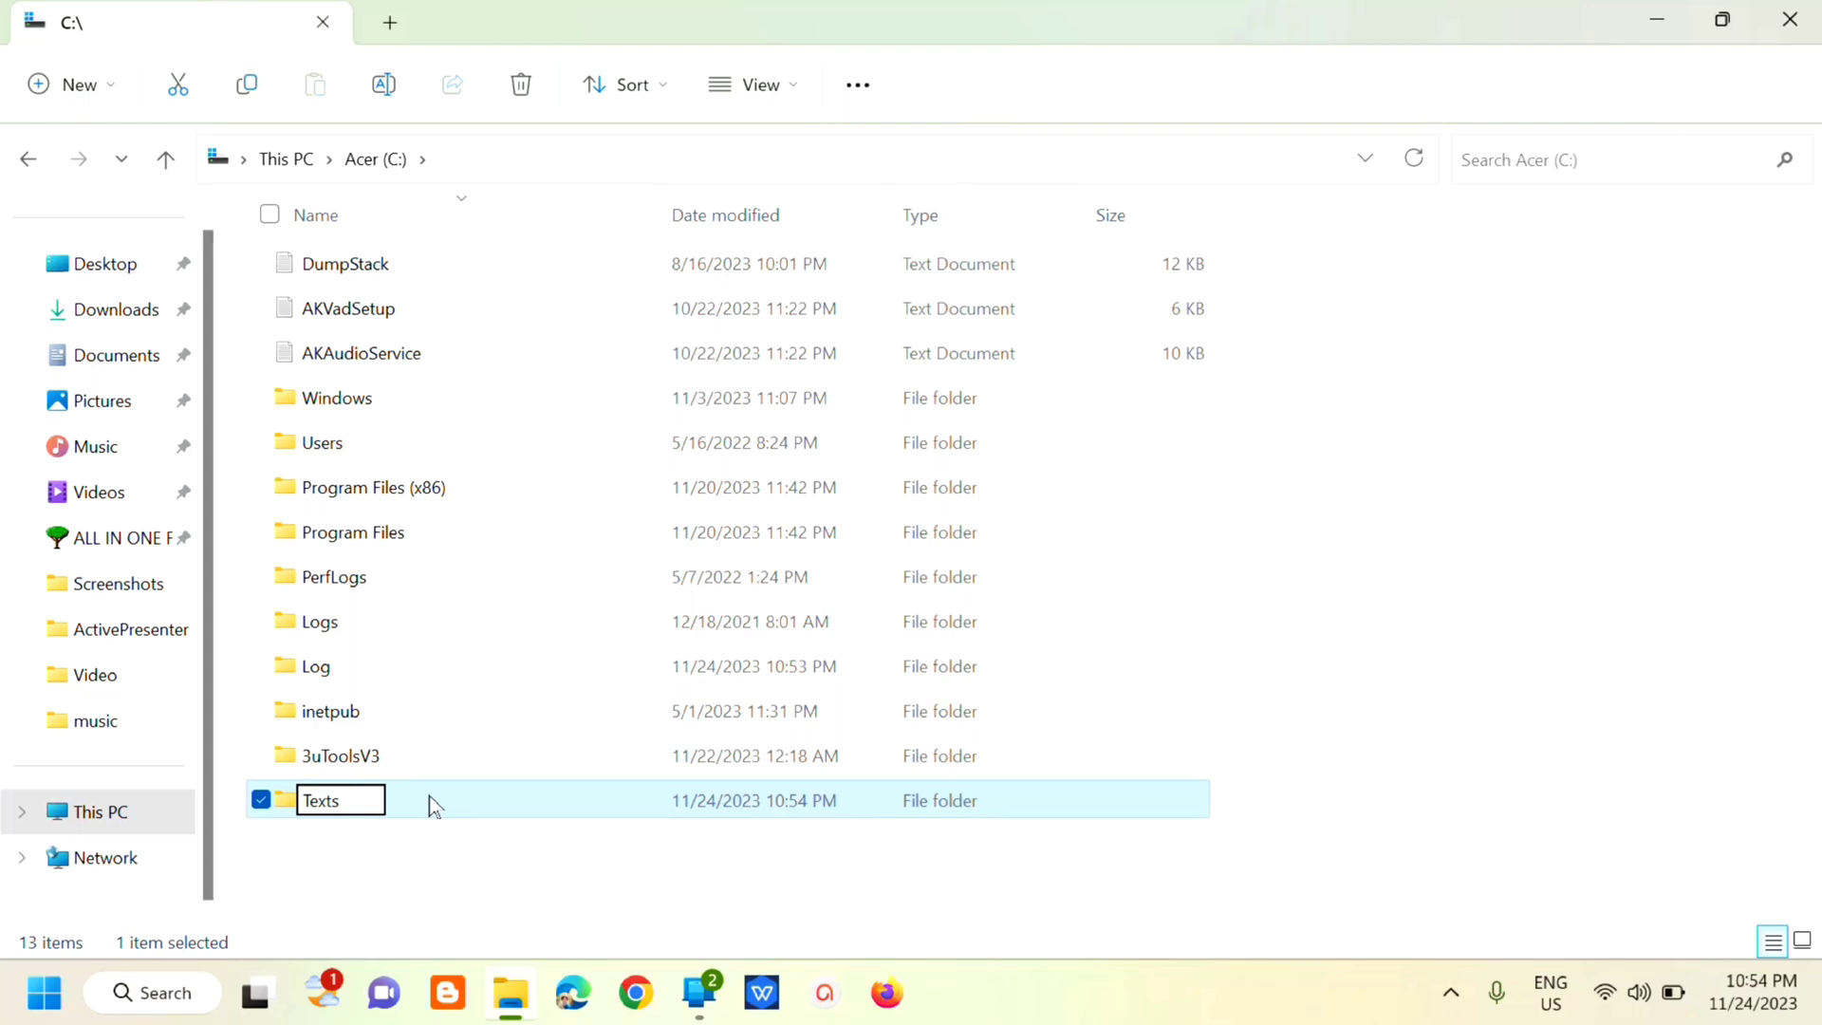
{"action": "key", "text": "Return"}
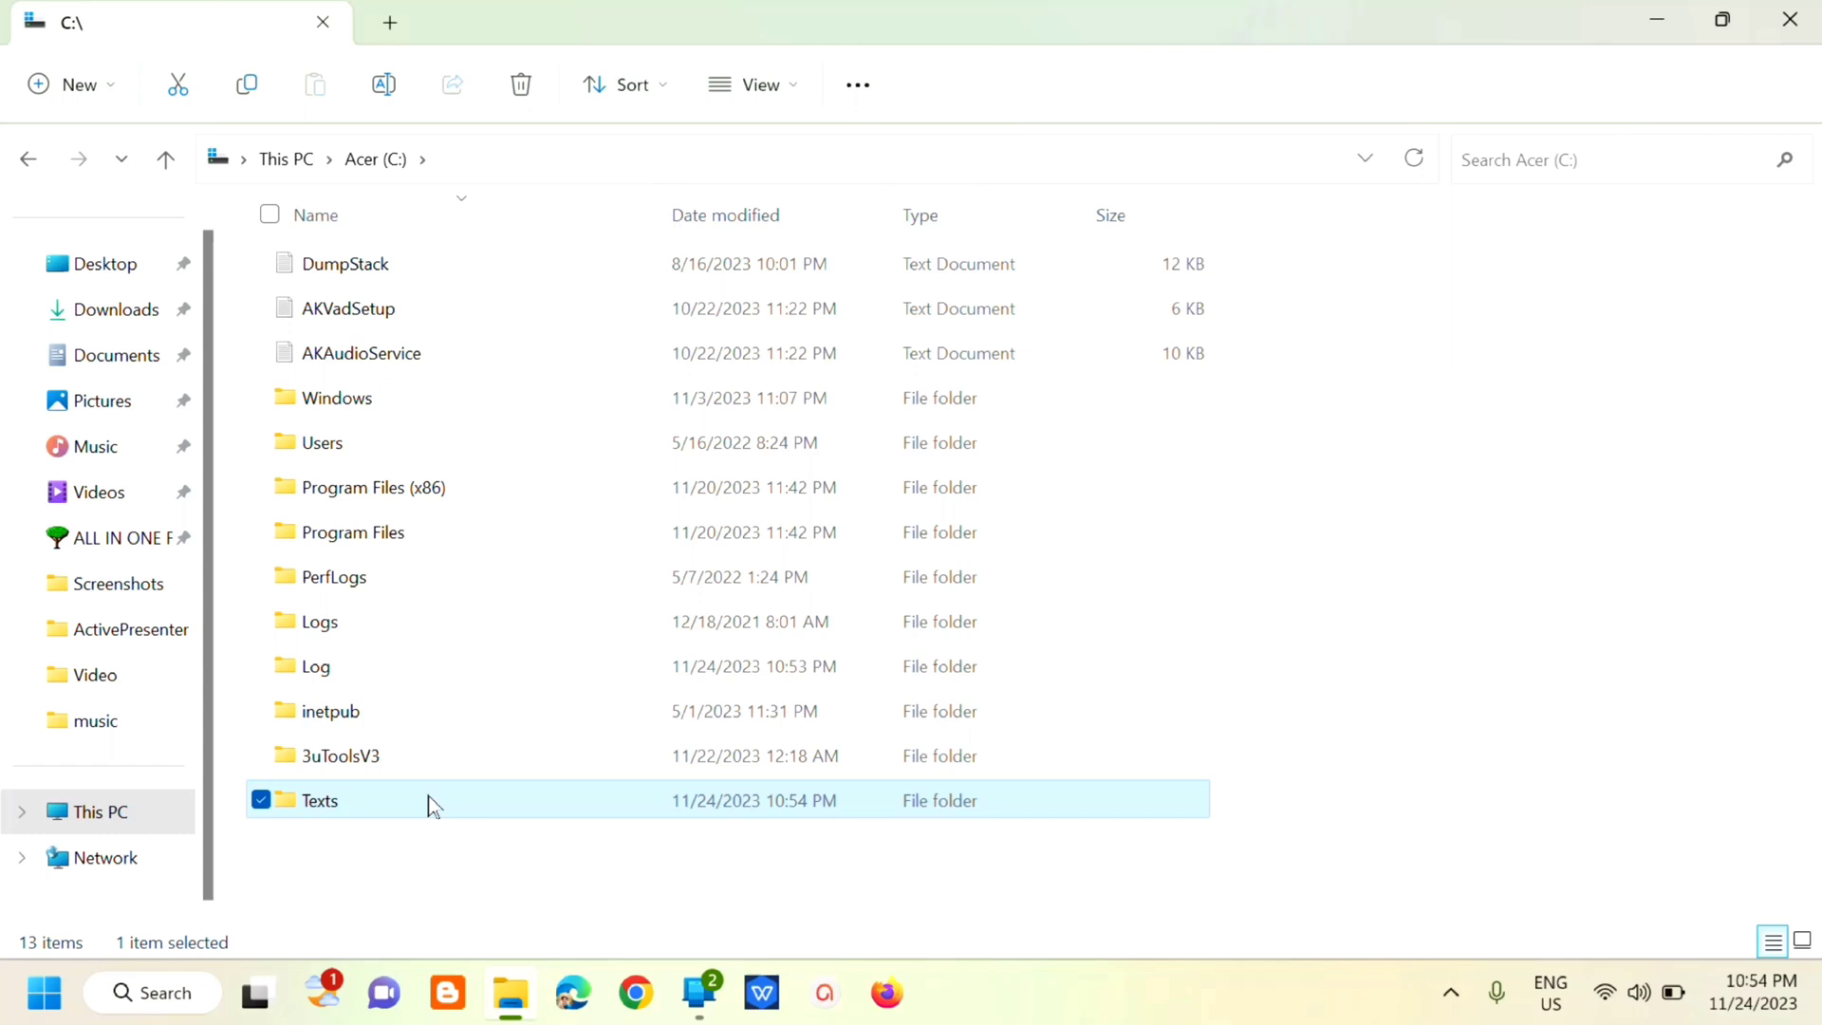
Open the Texts folder's Properties and start sharing it from the Sharing tab.
{"action": "right_click", "coordinate": [482, 804]}
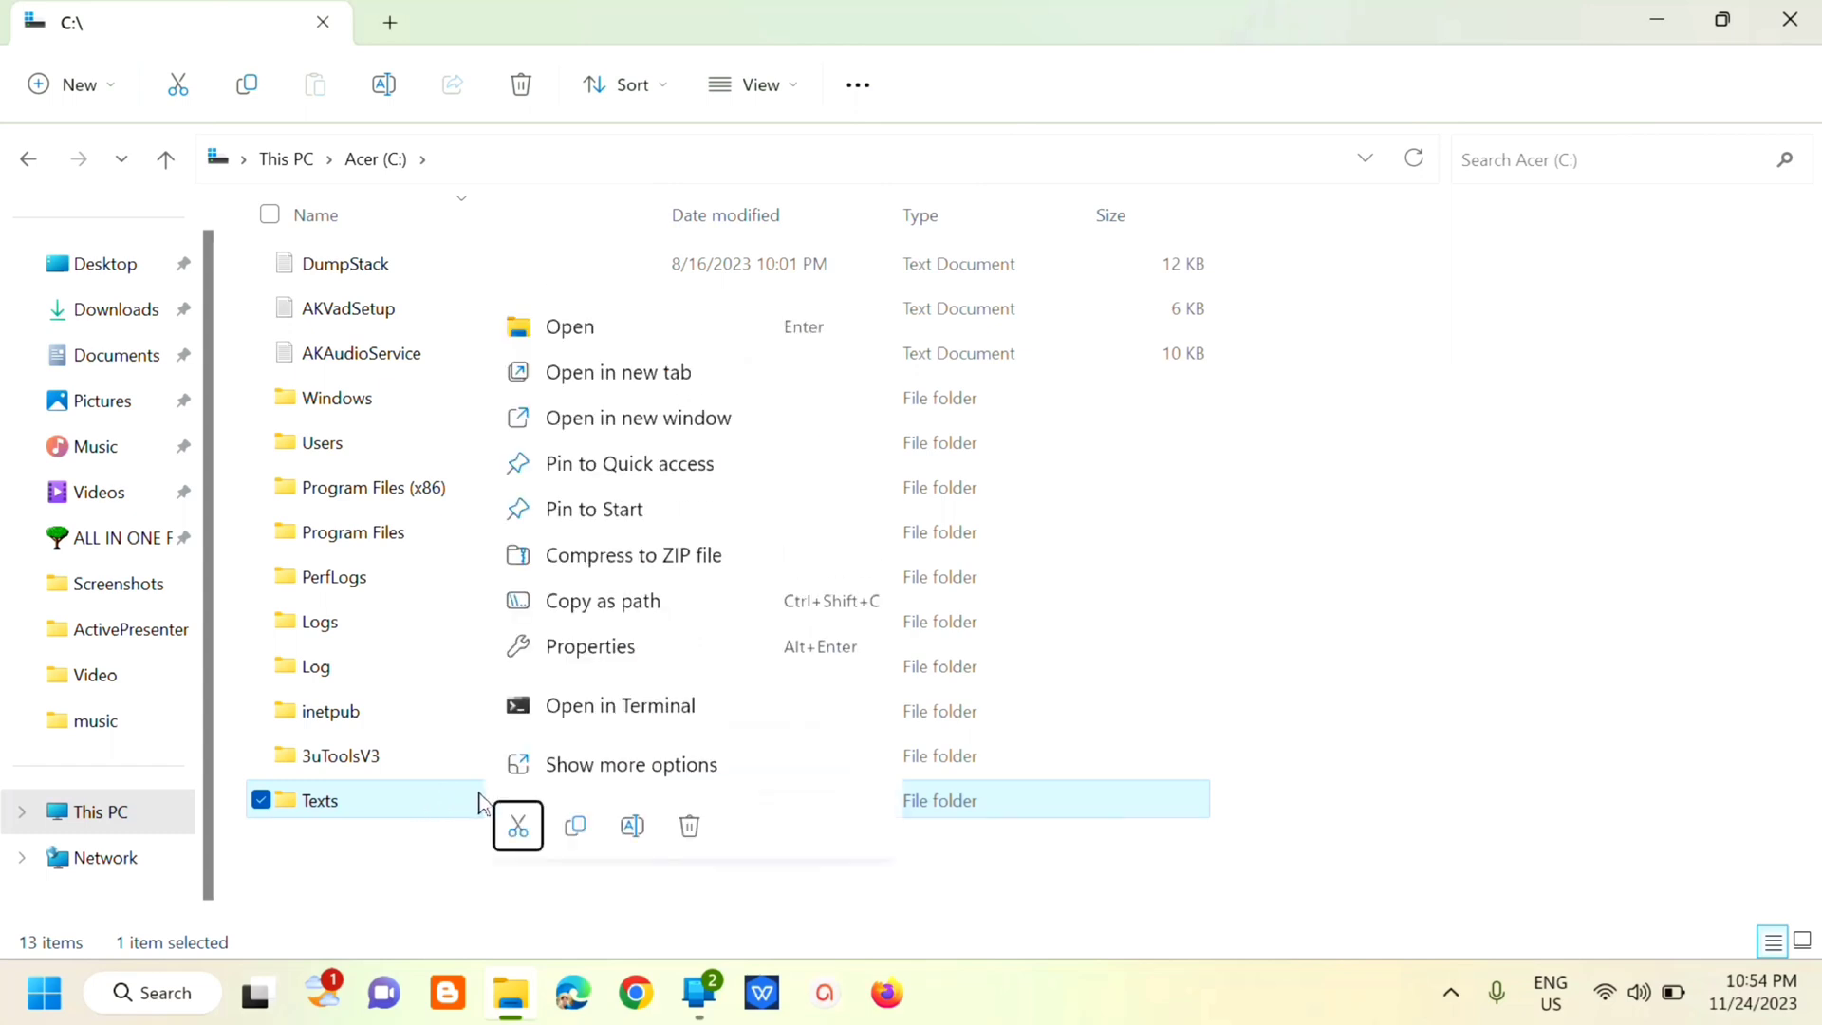
{"action": "left_click", "coordinate": [595, 654]}
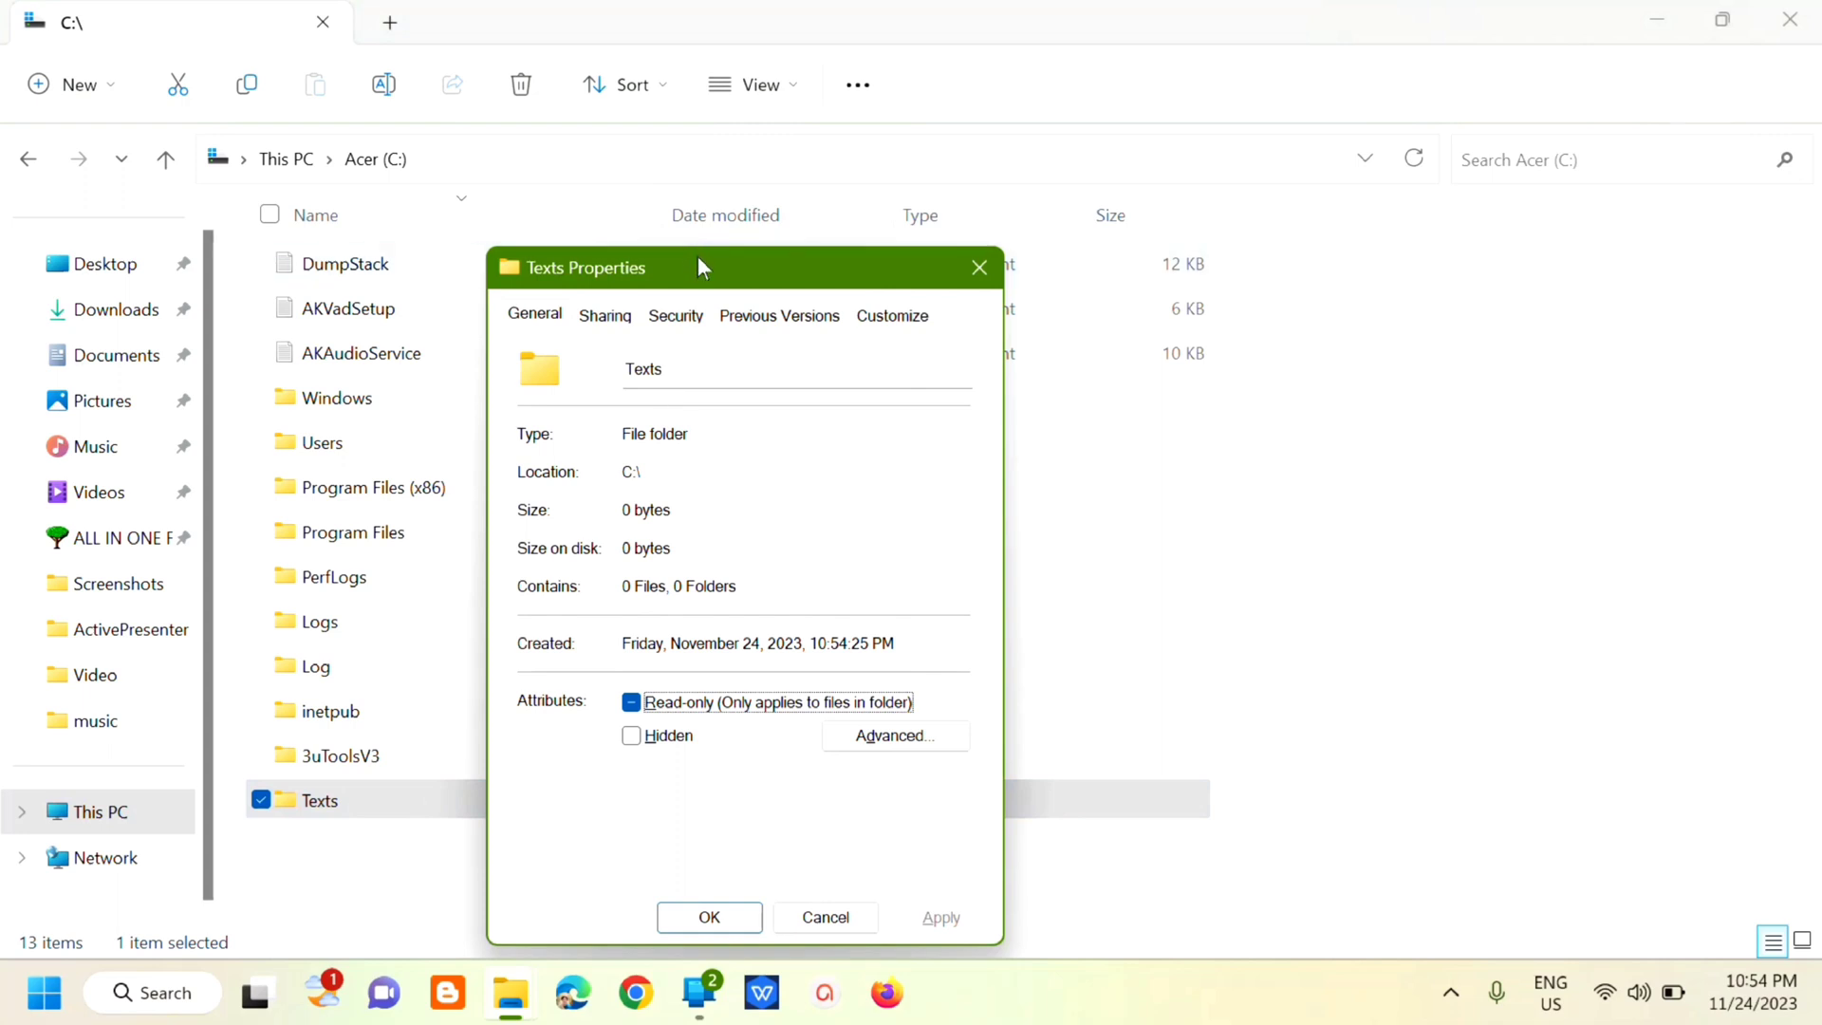
{"action": "left_click_drag", "start_coordinate": [700, 267], "coordinate": [754, 137]}
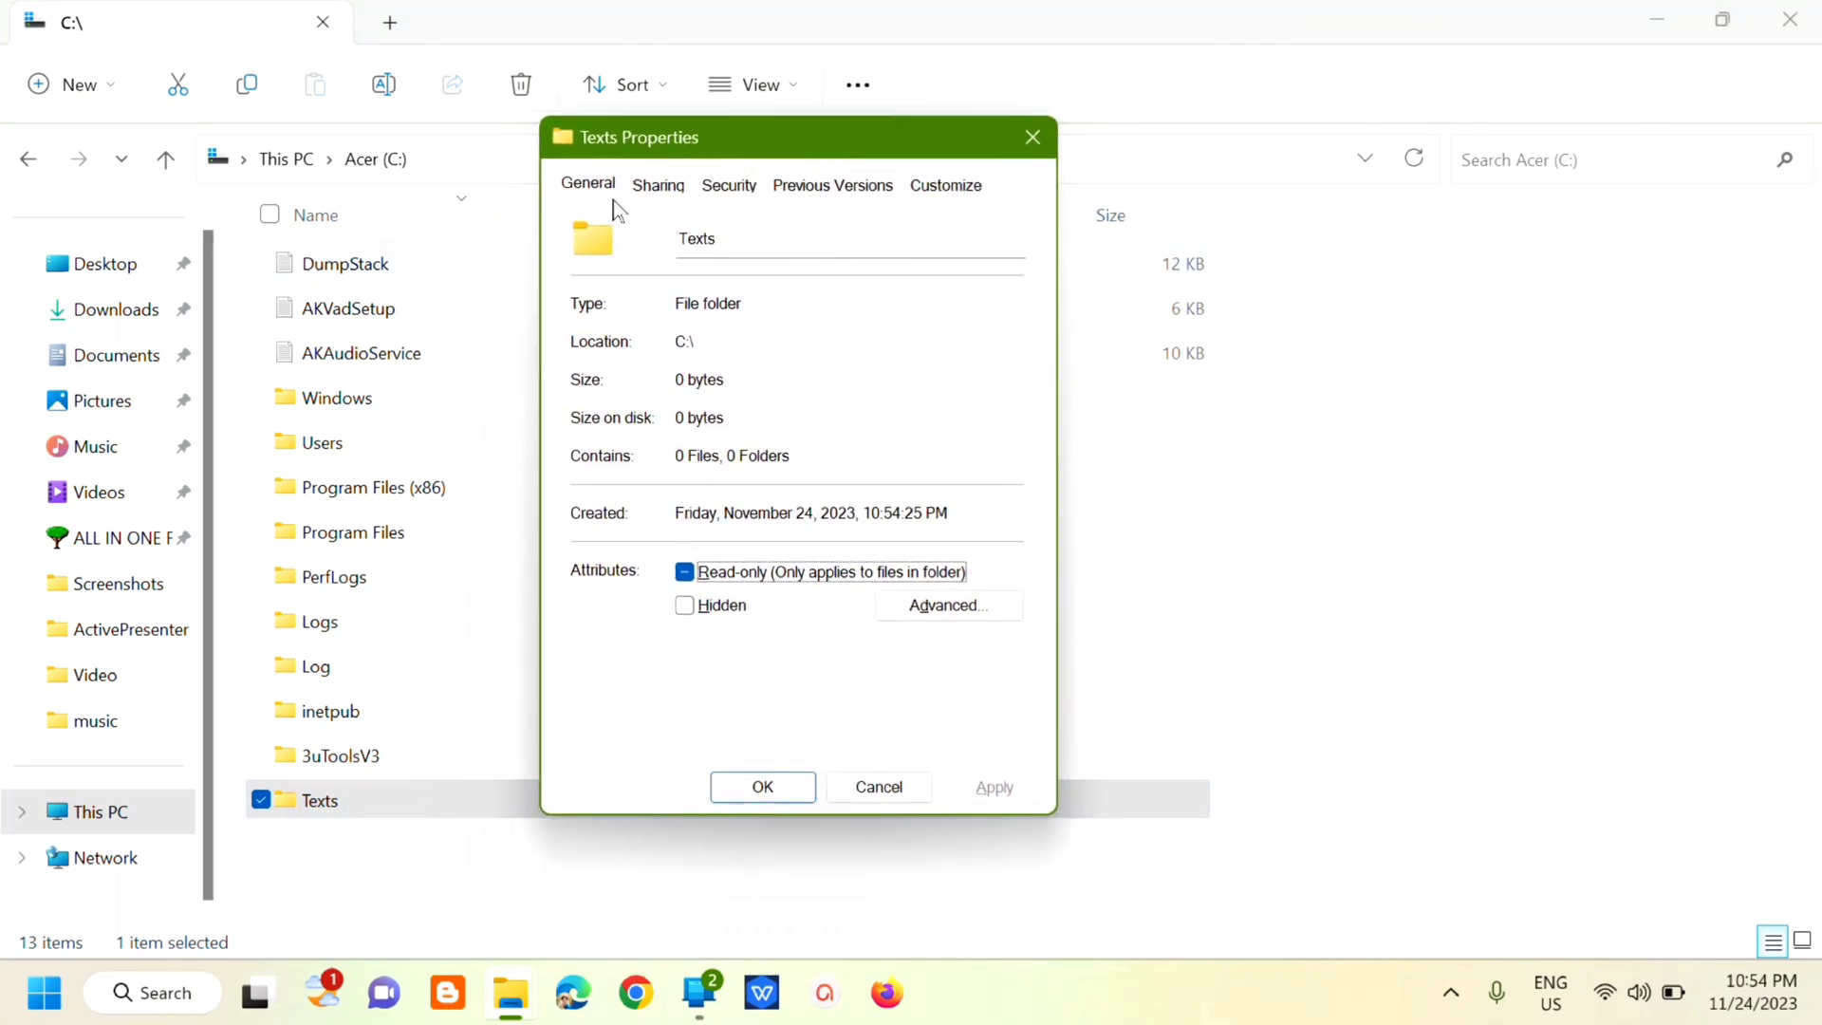
{"action": "left_click", "coordinate": [660, 189]}
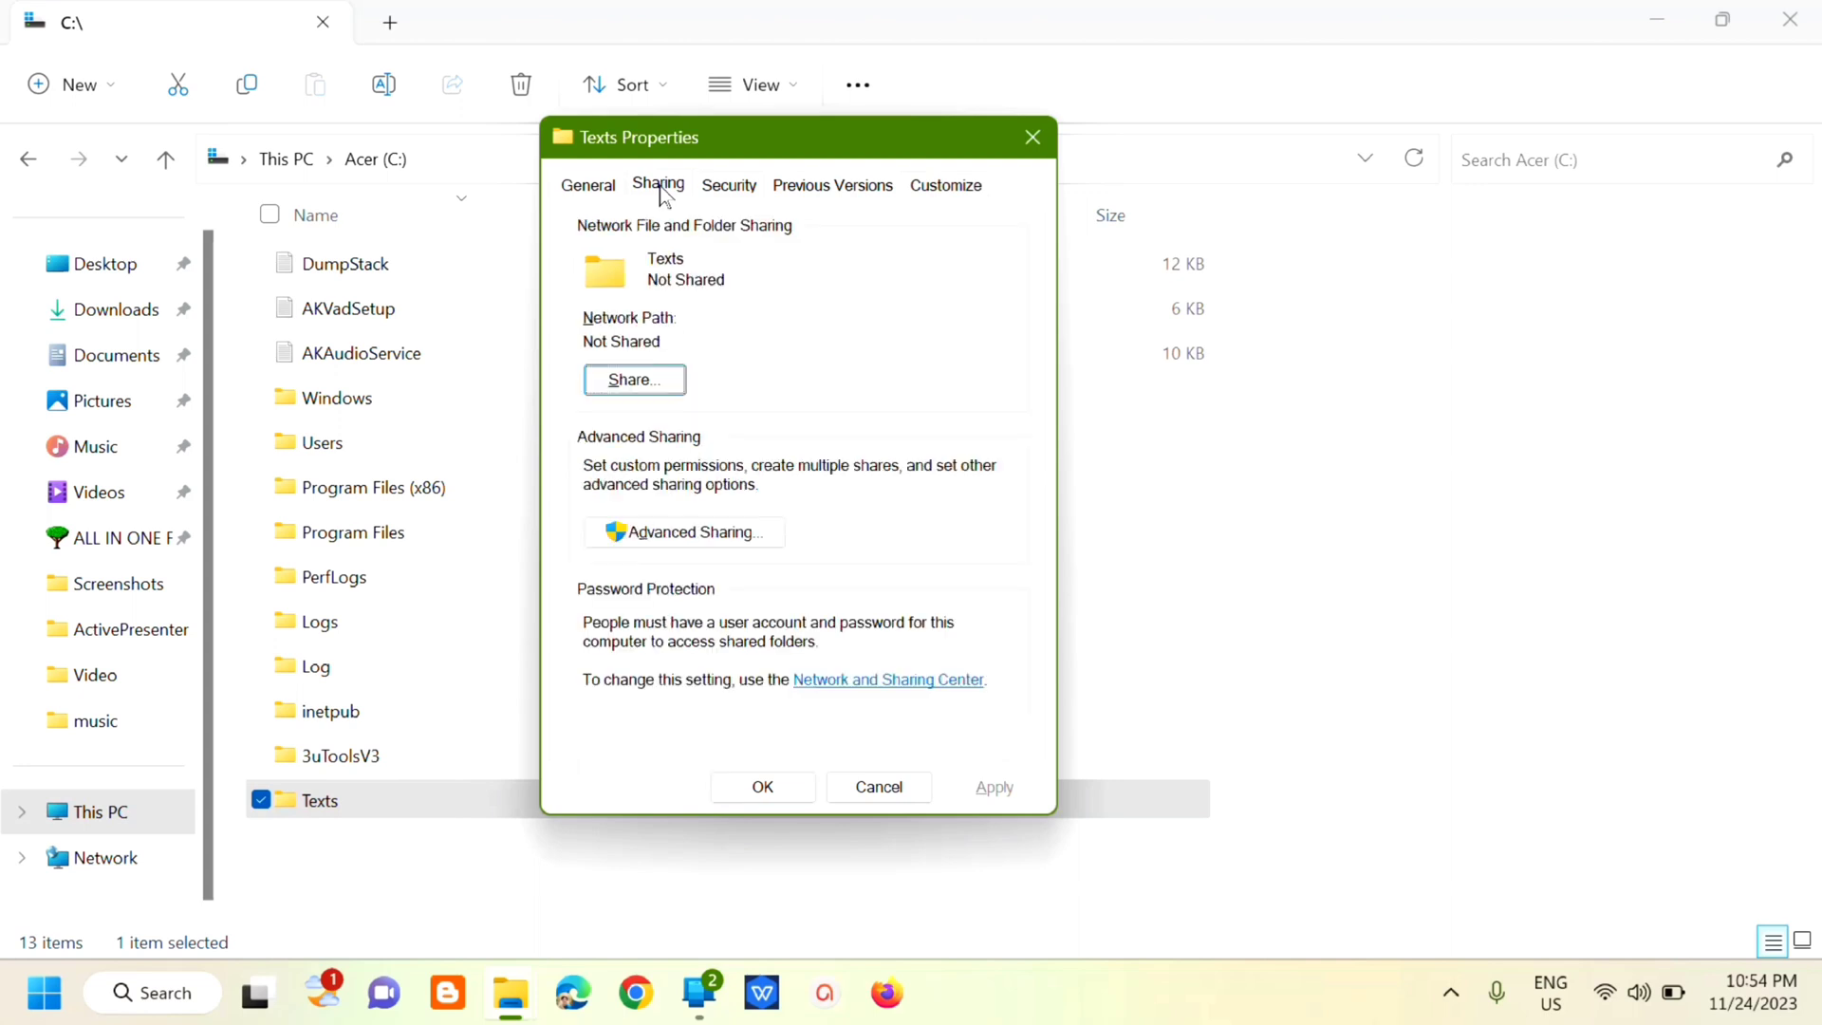
{"action": "left_click", "coordinate": [638, 383]}
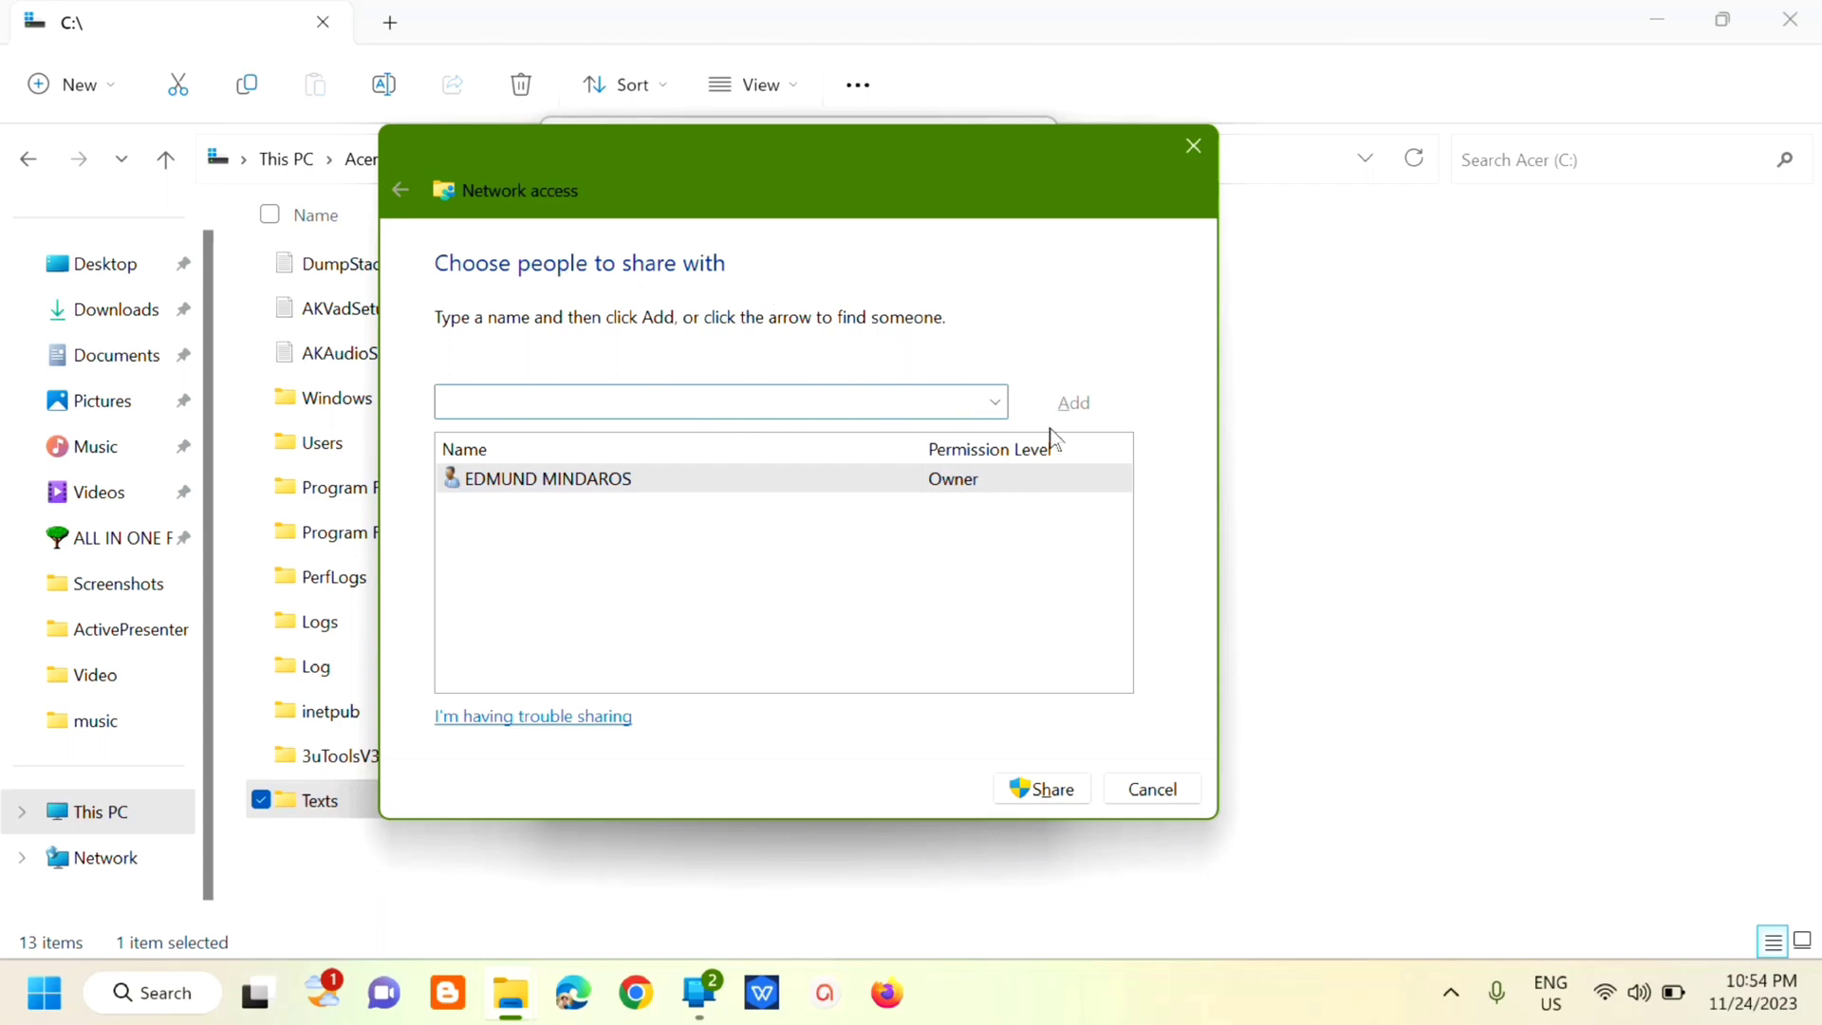
Add Everyone to the Texts share at Read/Write permission, share it, and finish.
{"action": "left_click", "coordinate": [994, 402]}
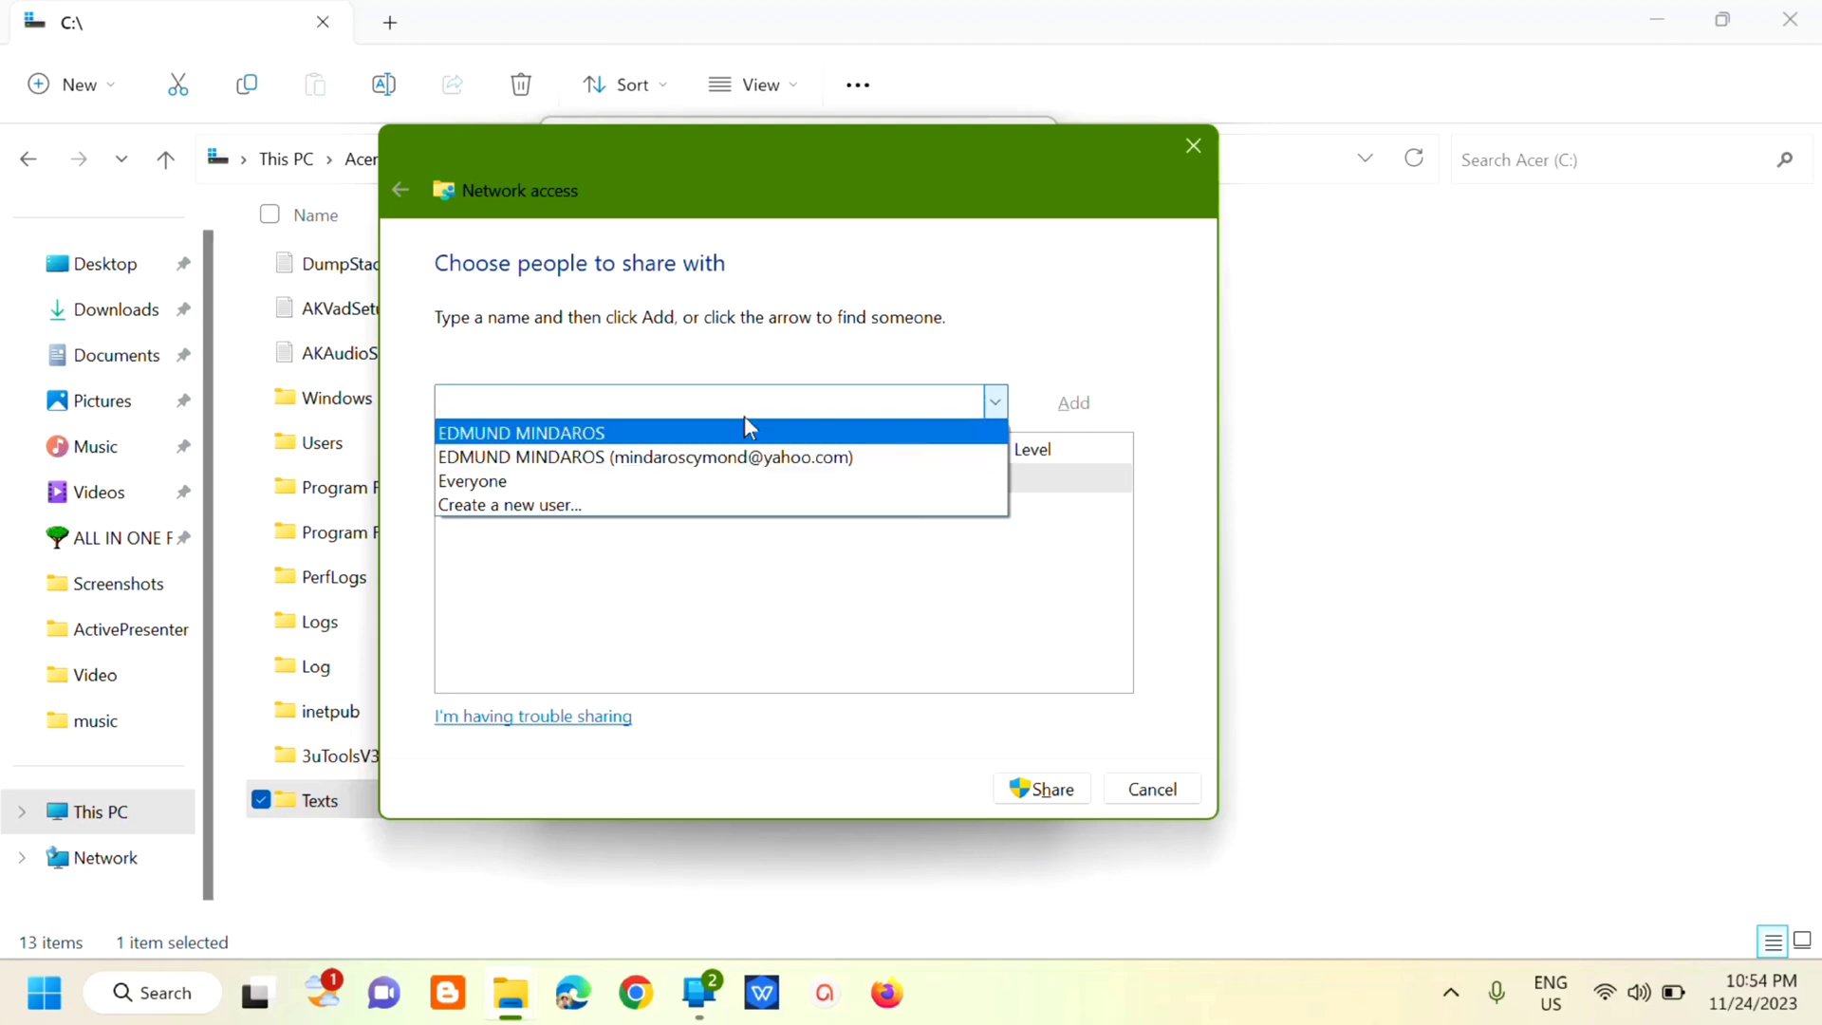
{"action": "left_click", "coordinate": [548, 482]}
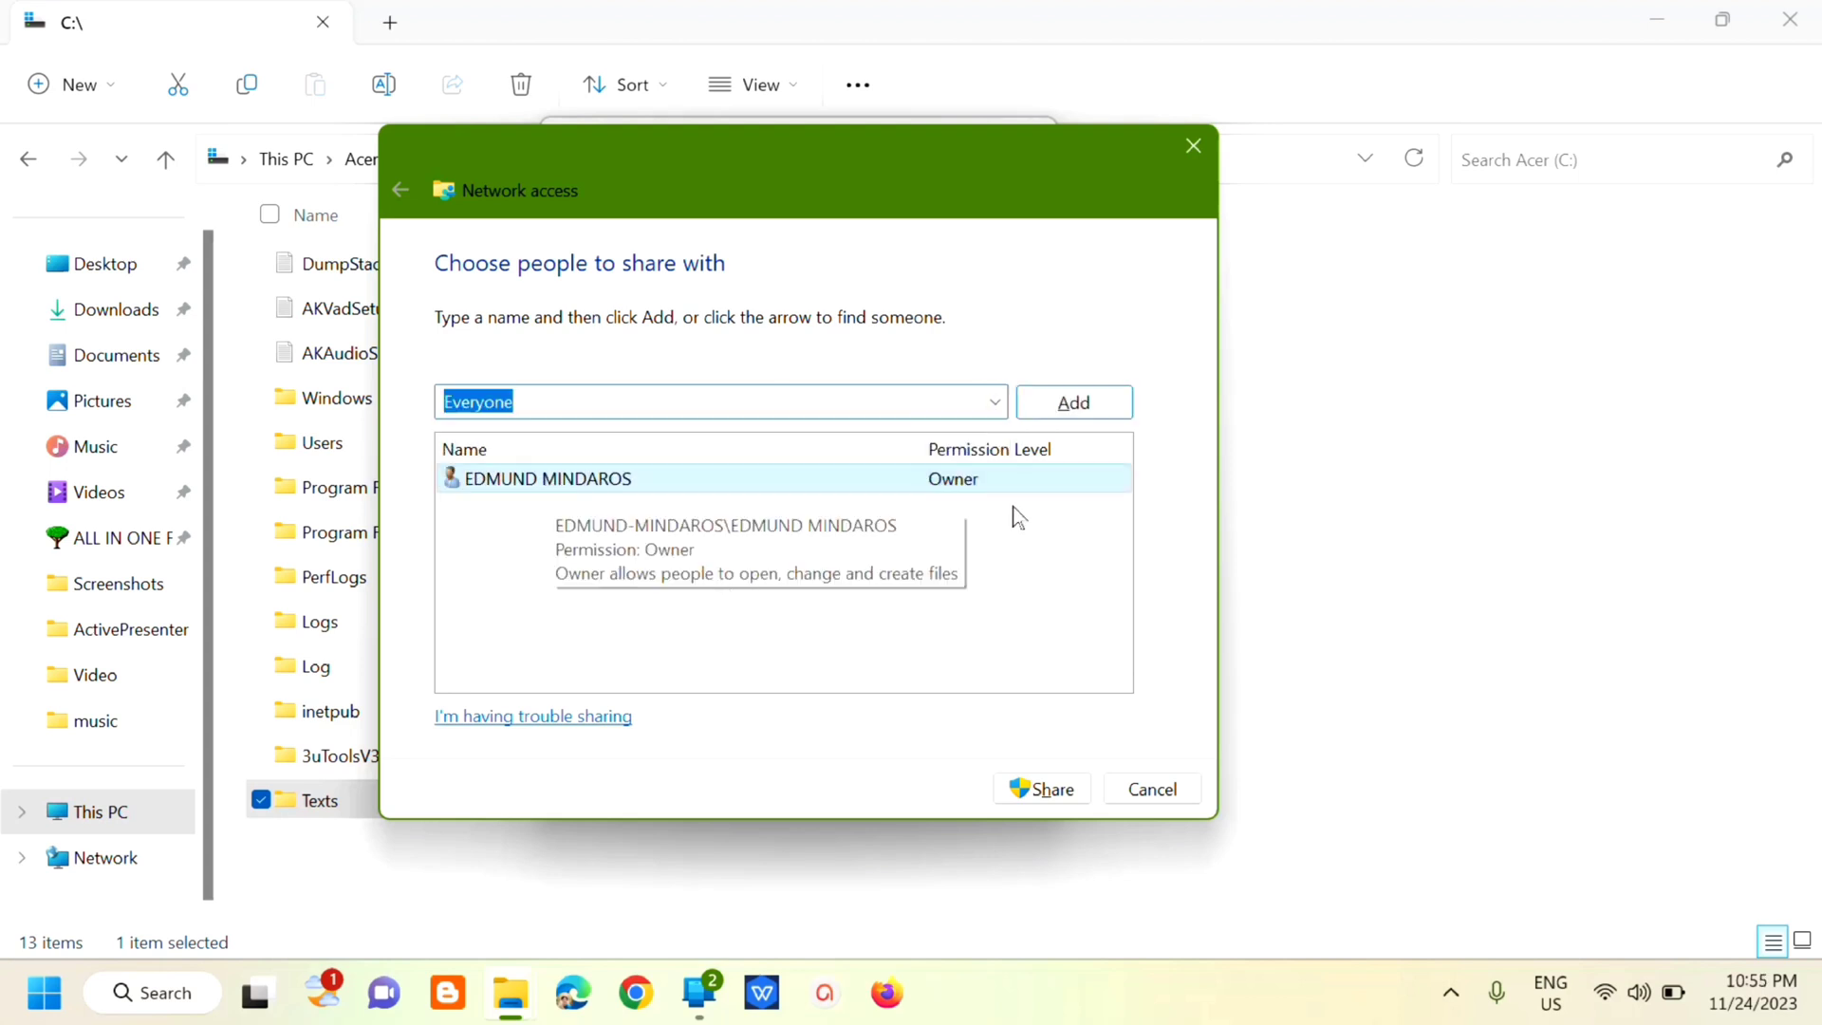
{"action": "left_click", "coordinate": [1084, 405]}
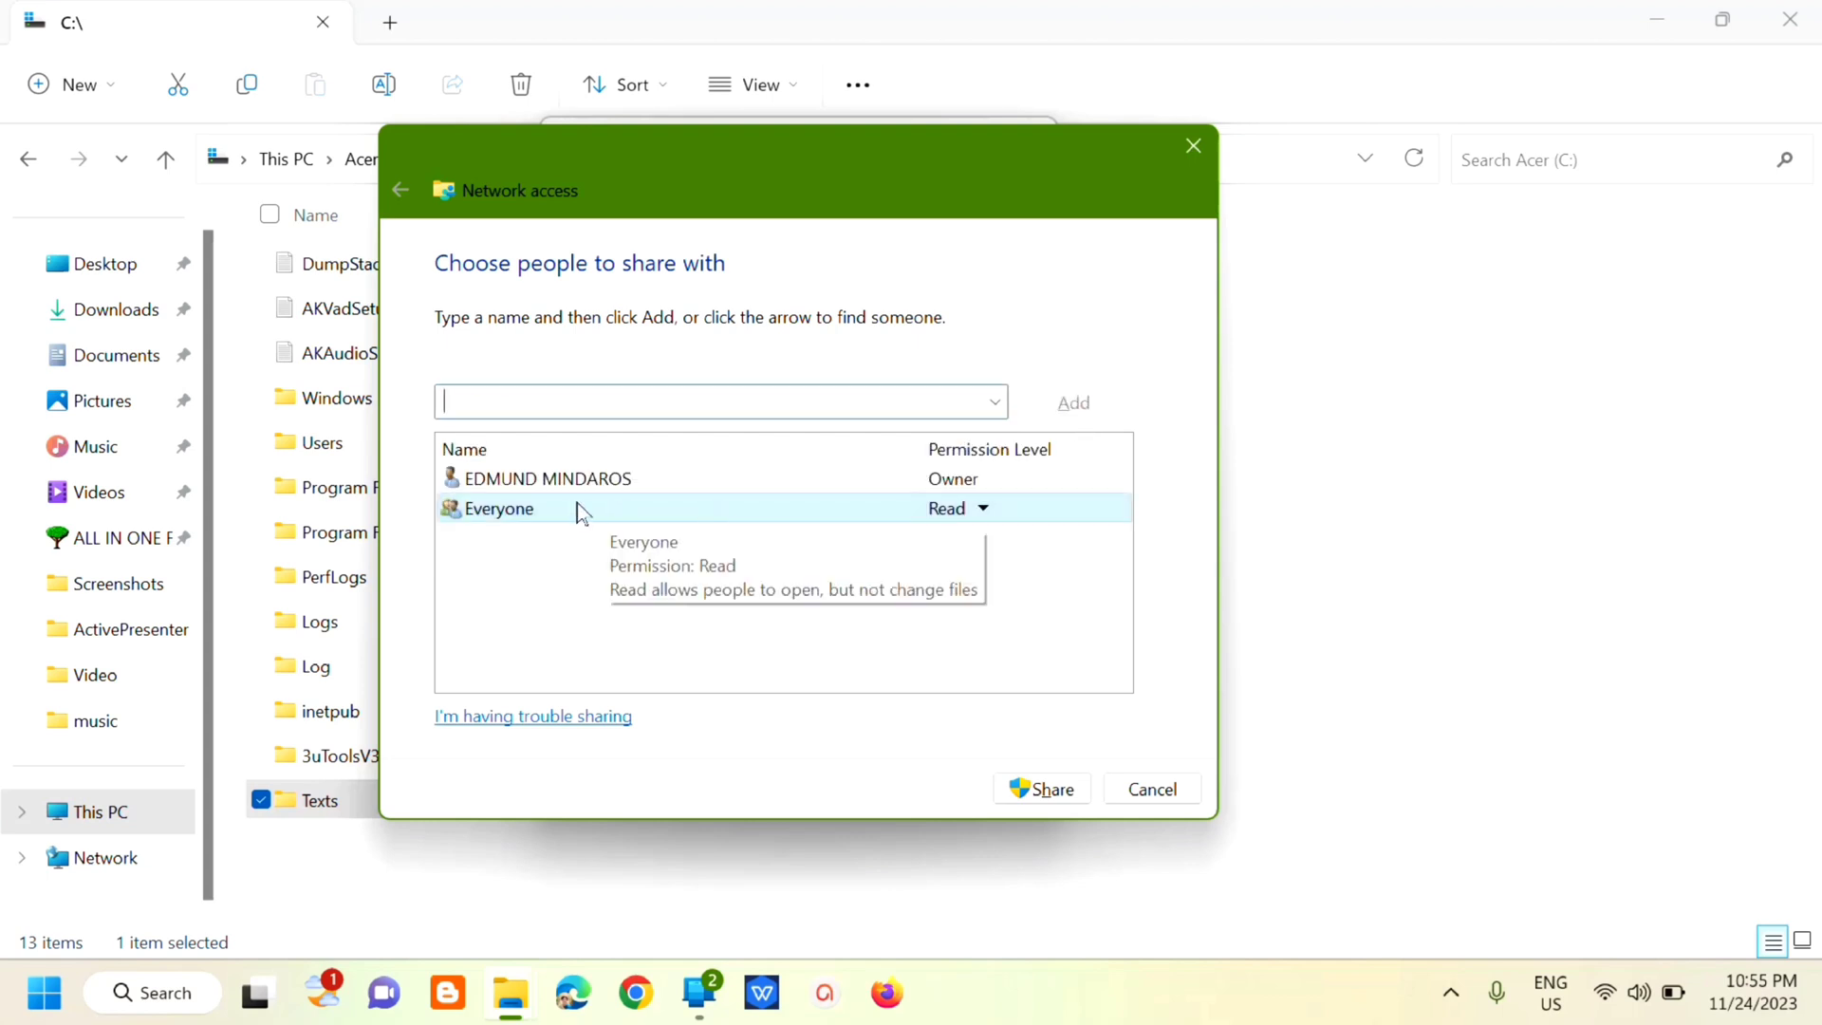
{"action": "left_click", "coordinate": [984, 512]}
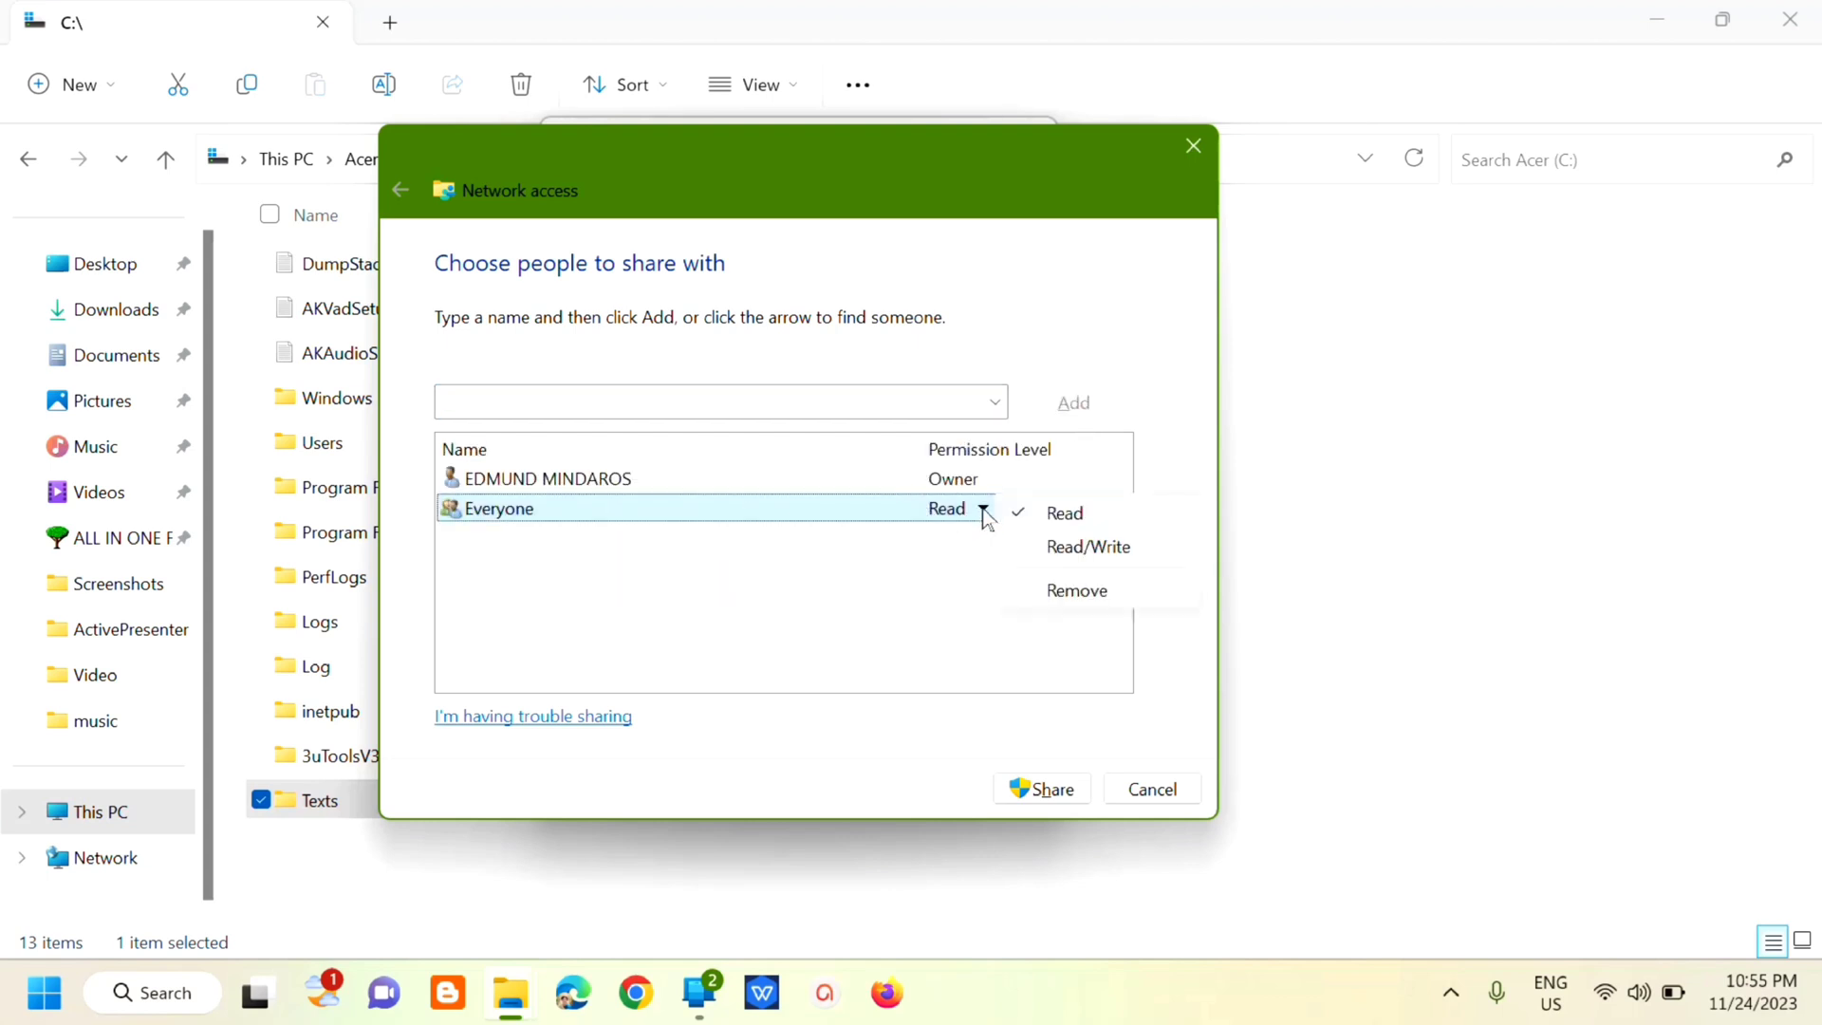
{"action": "left_click", "coordinate": [1091, 549]}
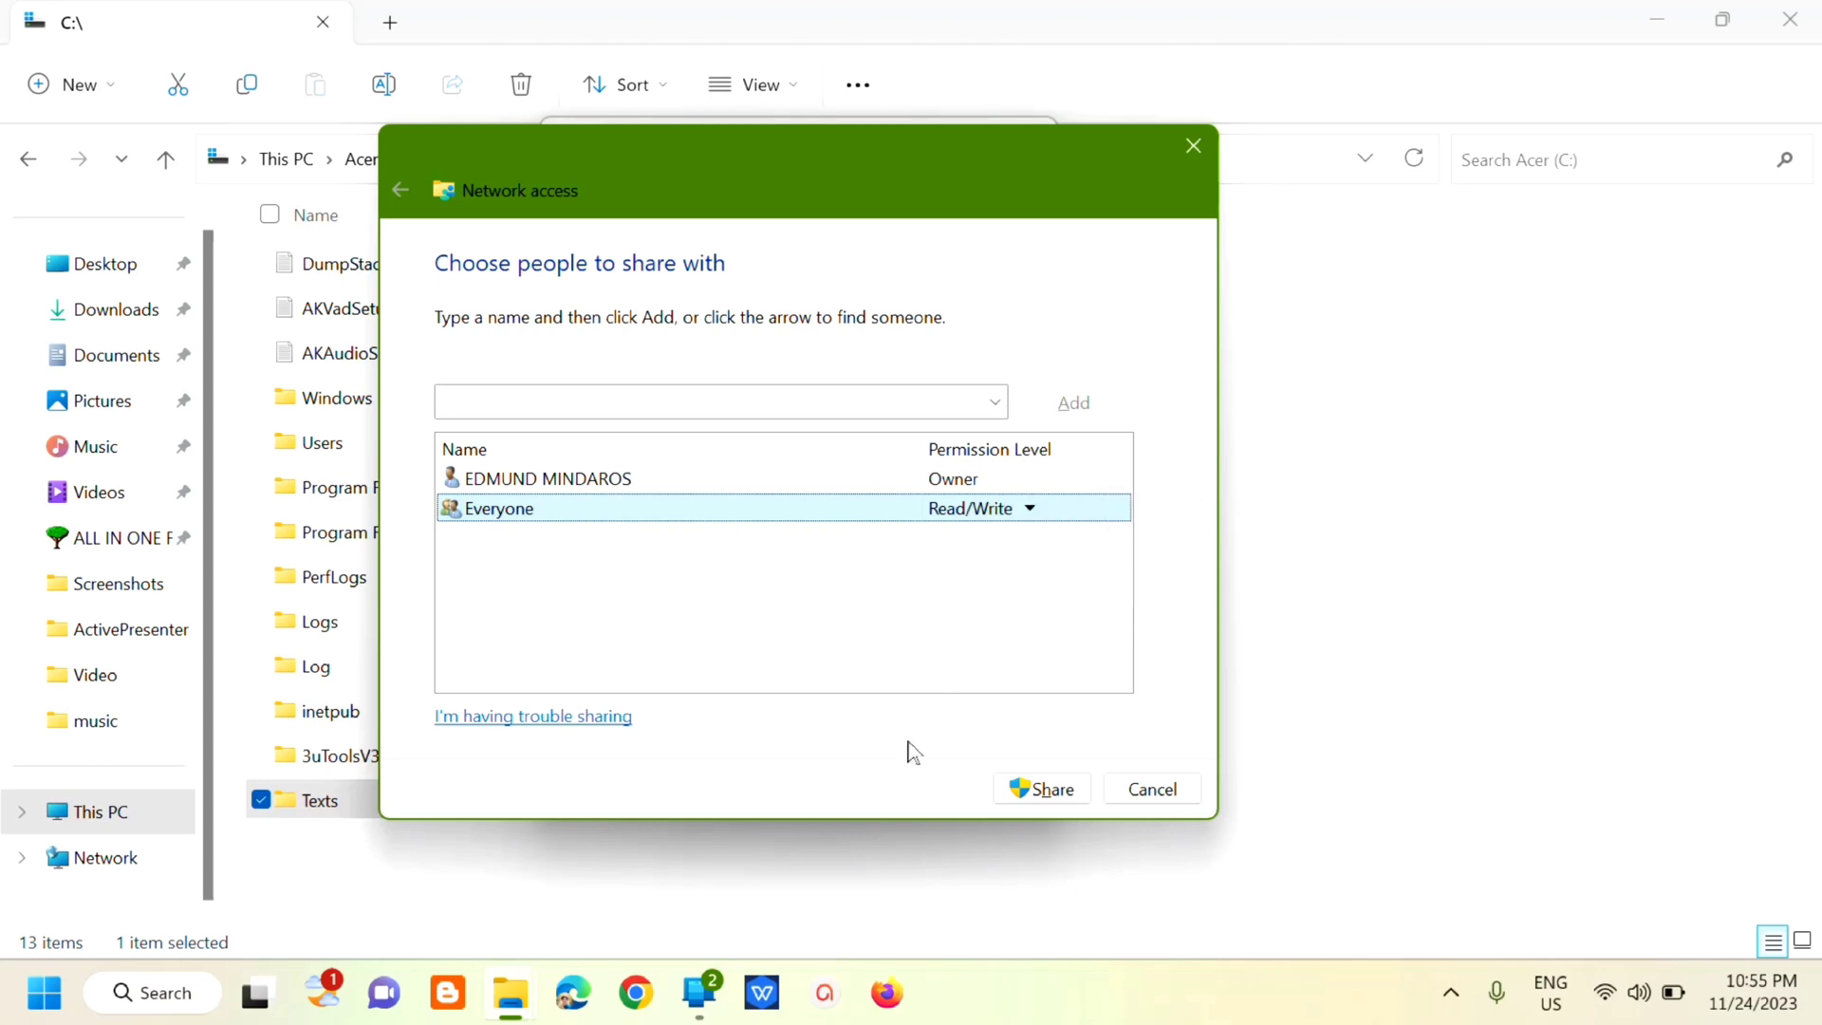
{"action": "left_click", "coordinate": [1032, 789]}
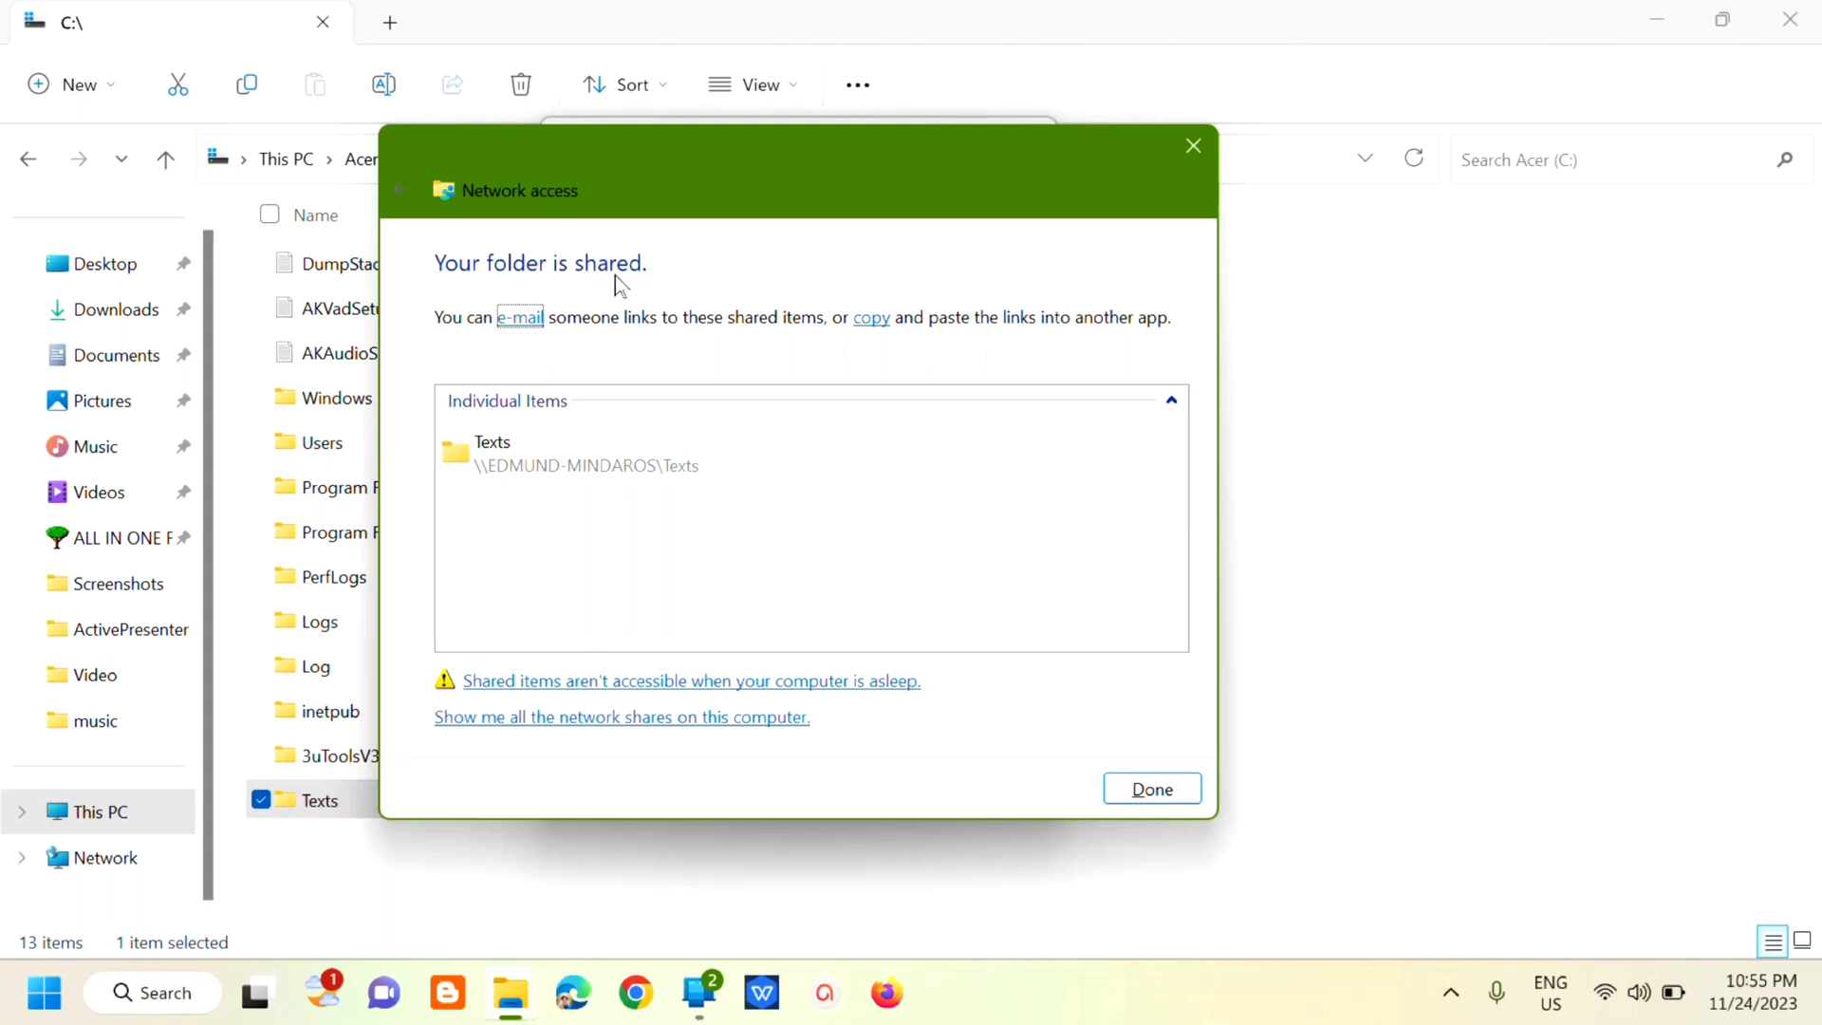
{"action": "left_click", "coordinate": [1144, 793]}
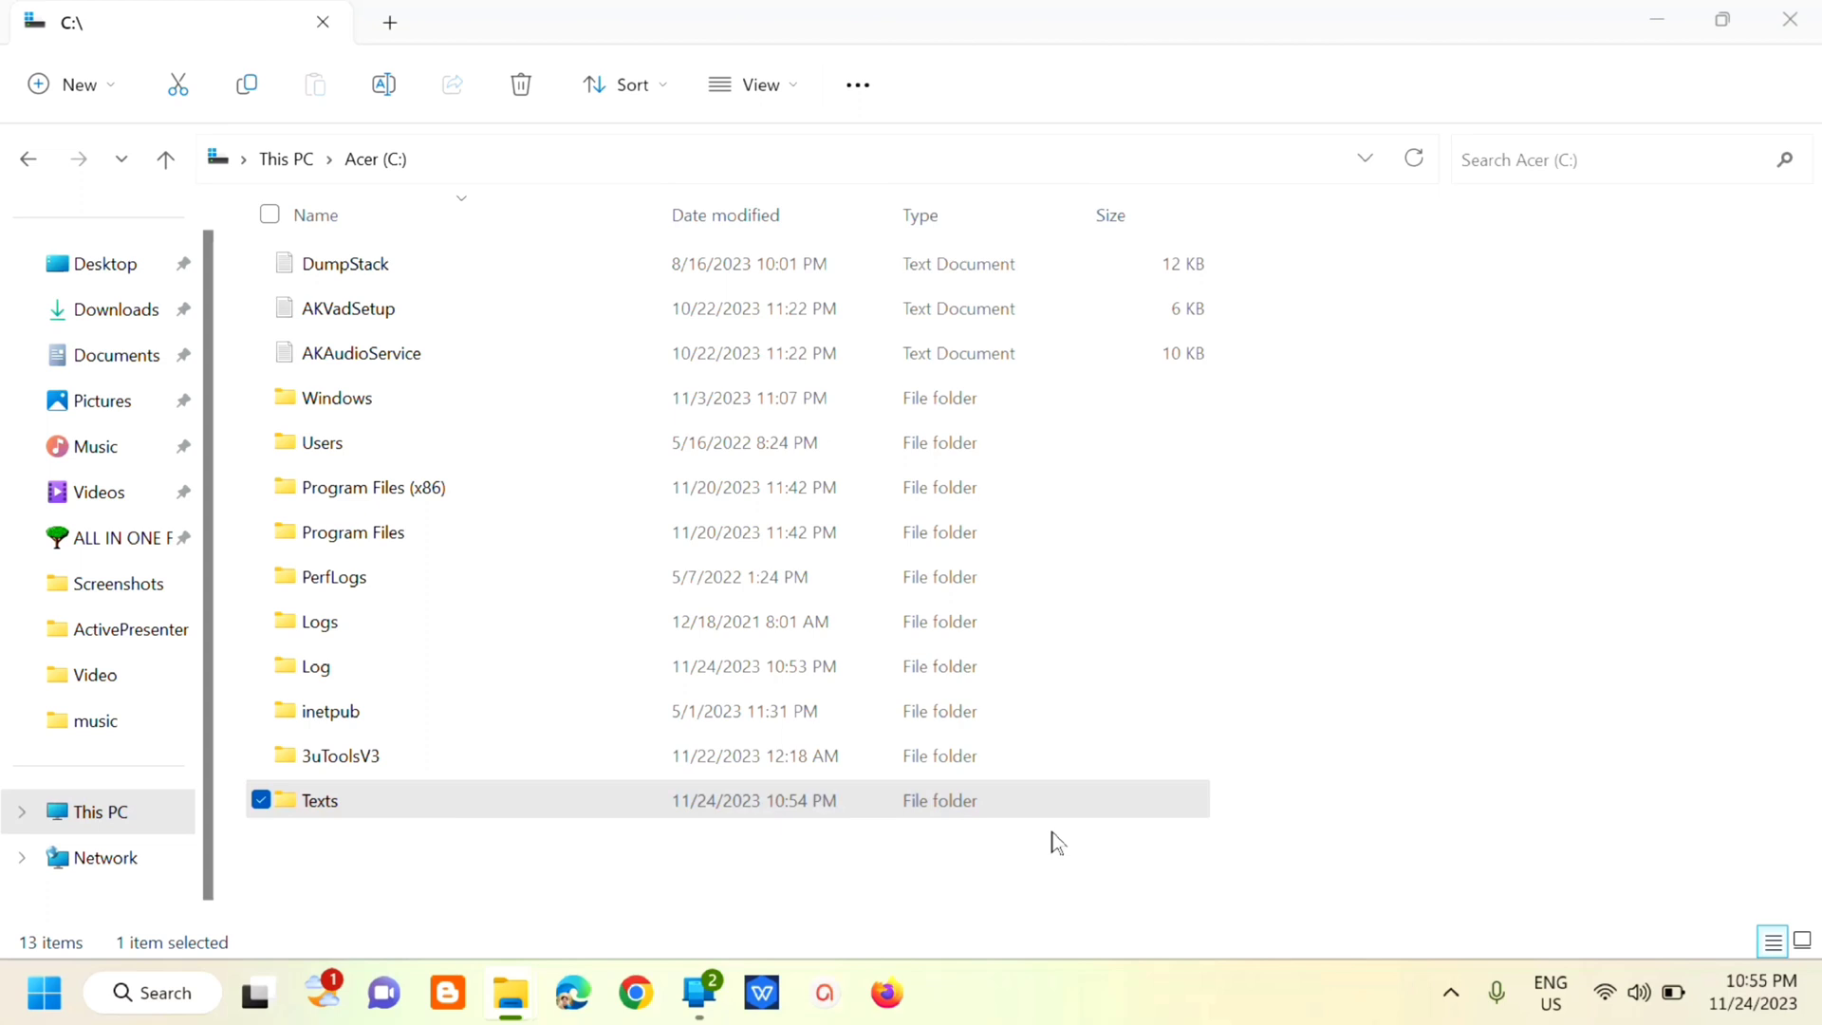
Open Advanced Sharing in the Texts folder's Properties and tick Share this folder.
{"action": "left_click", "coordinate": [497, 811]}
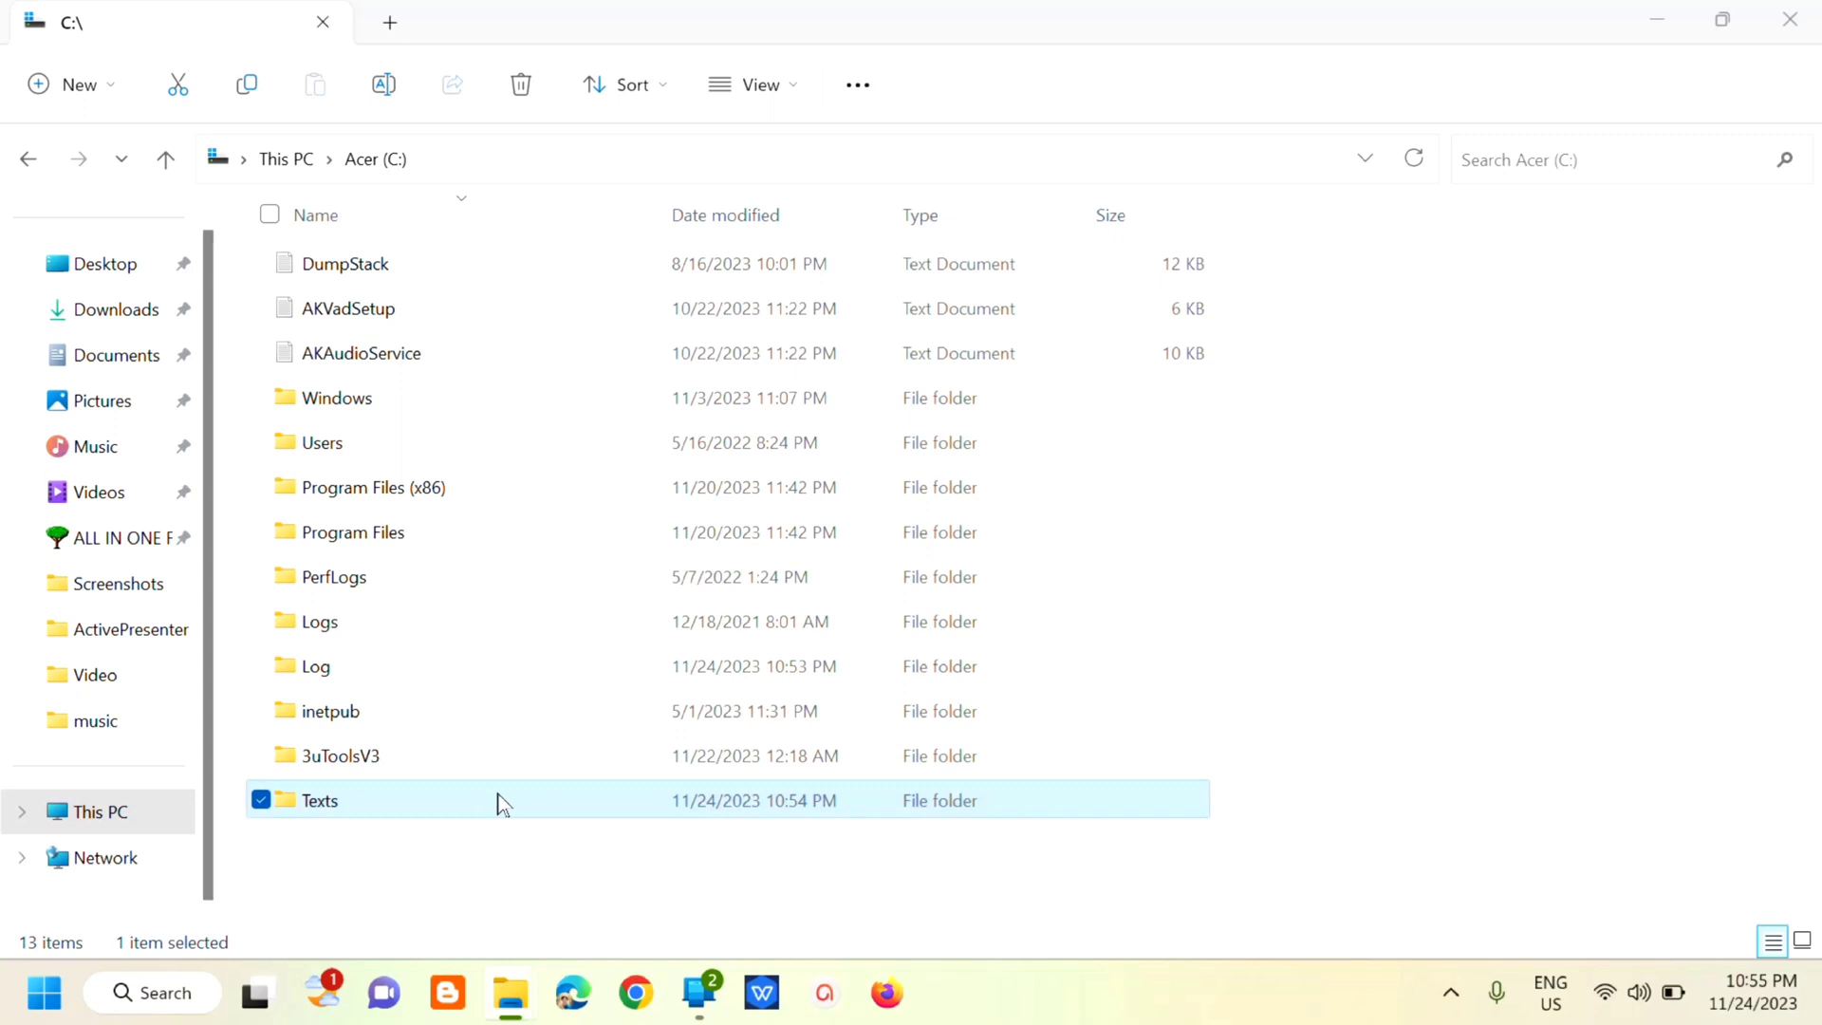
{"action": "right_click", "coordinate": [503, 804]}
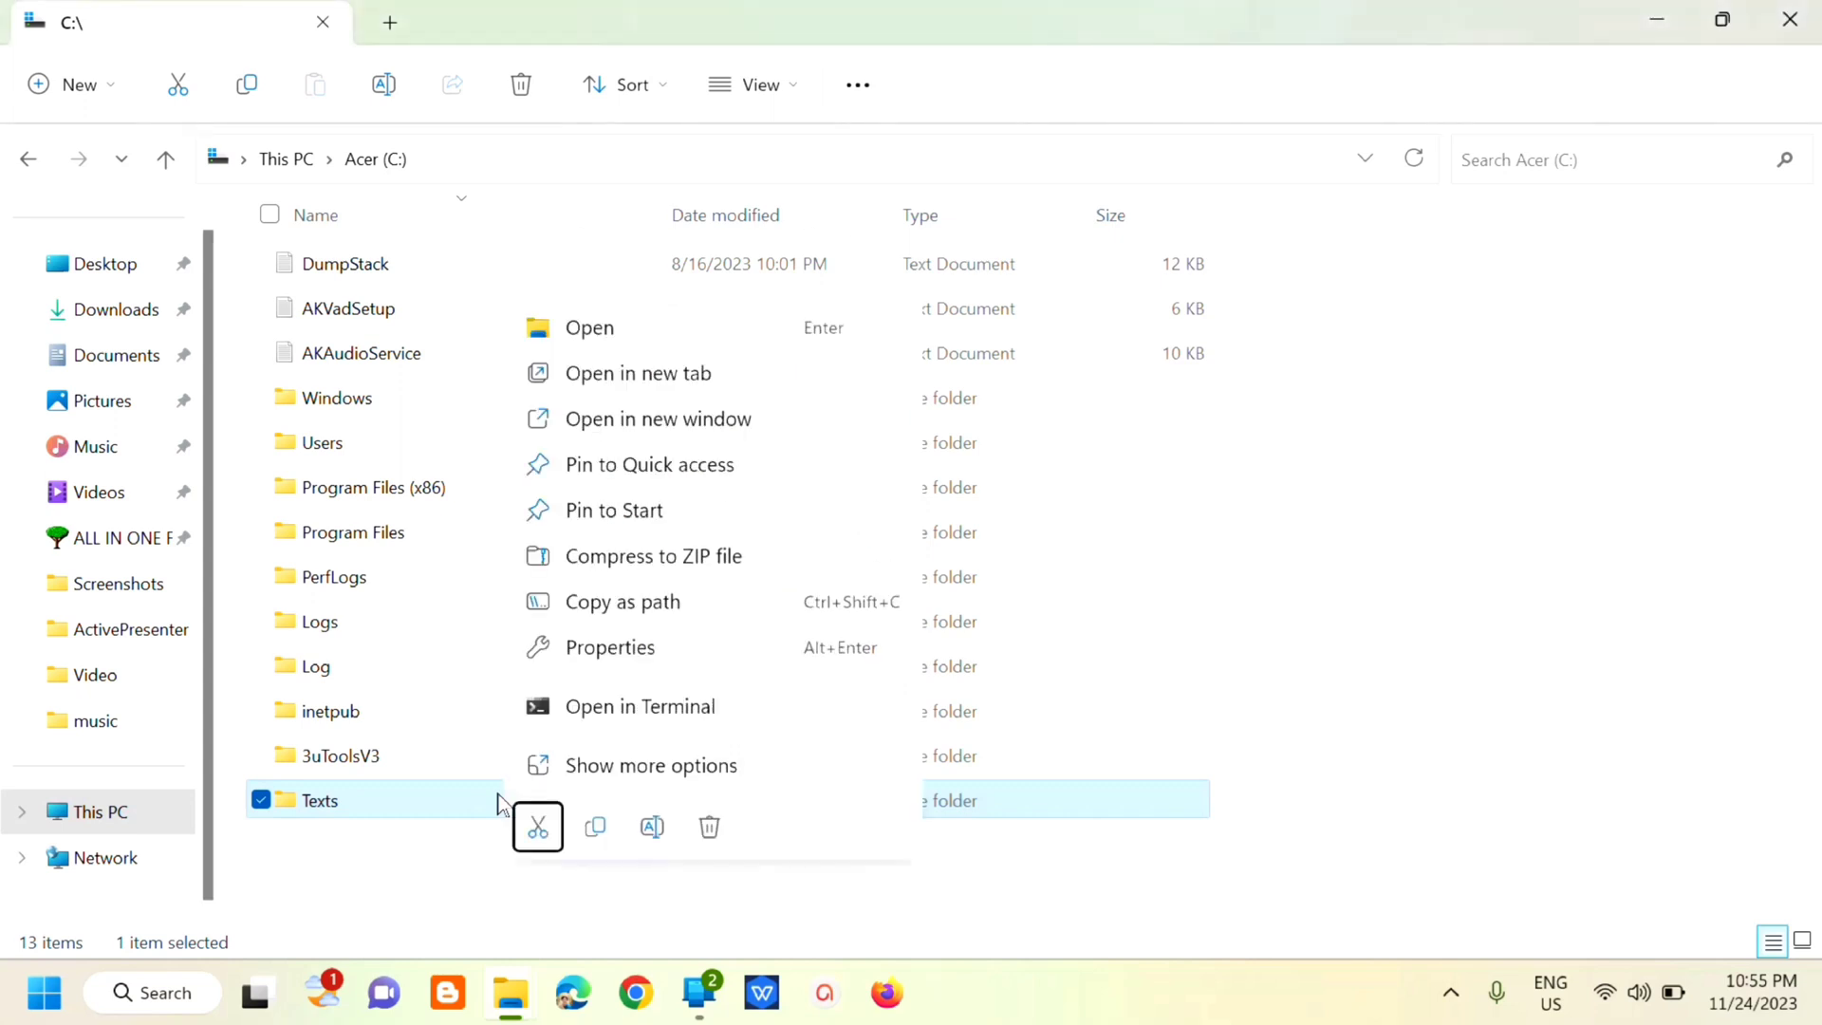
{"action": "left_click", "coordinate": [618, 661]}
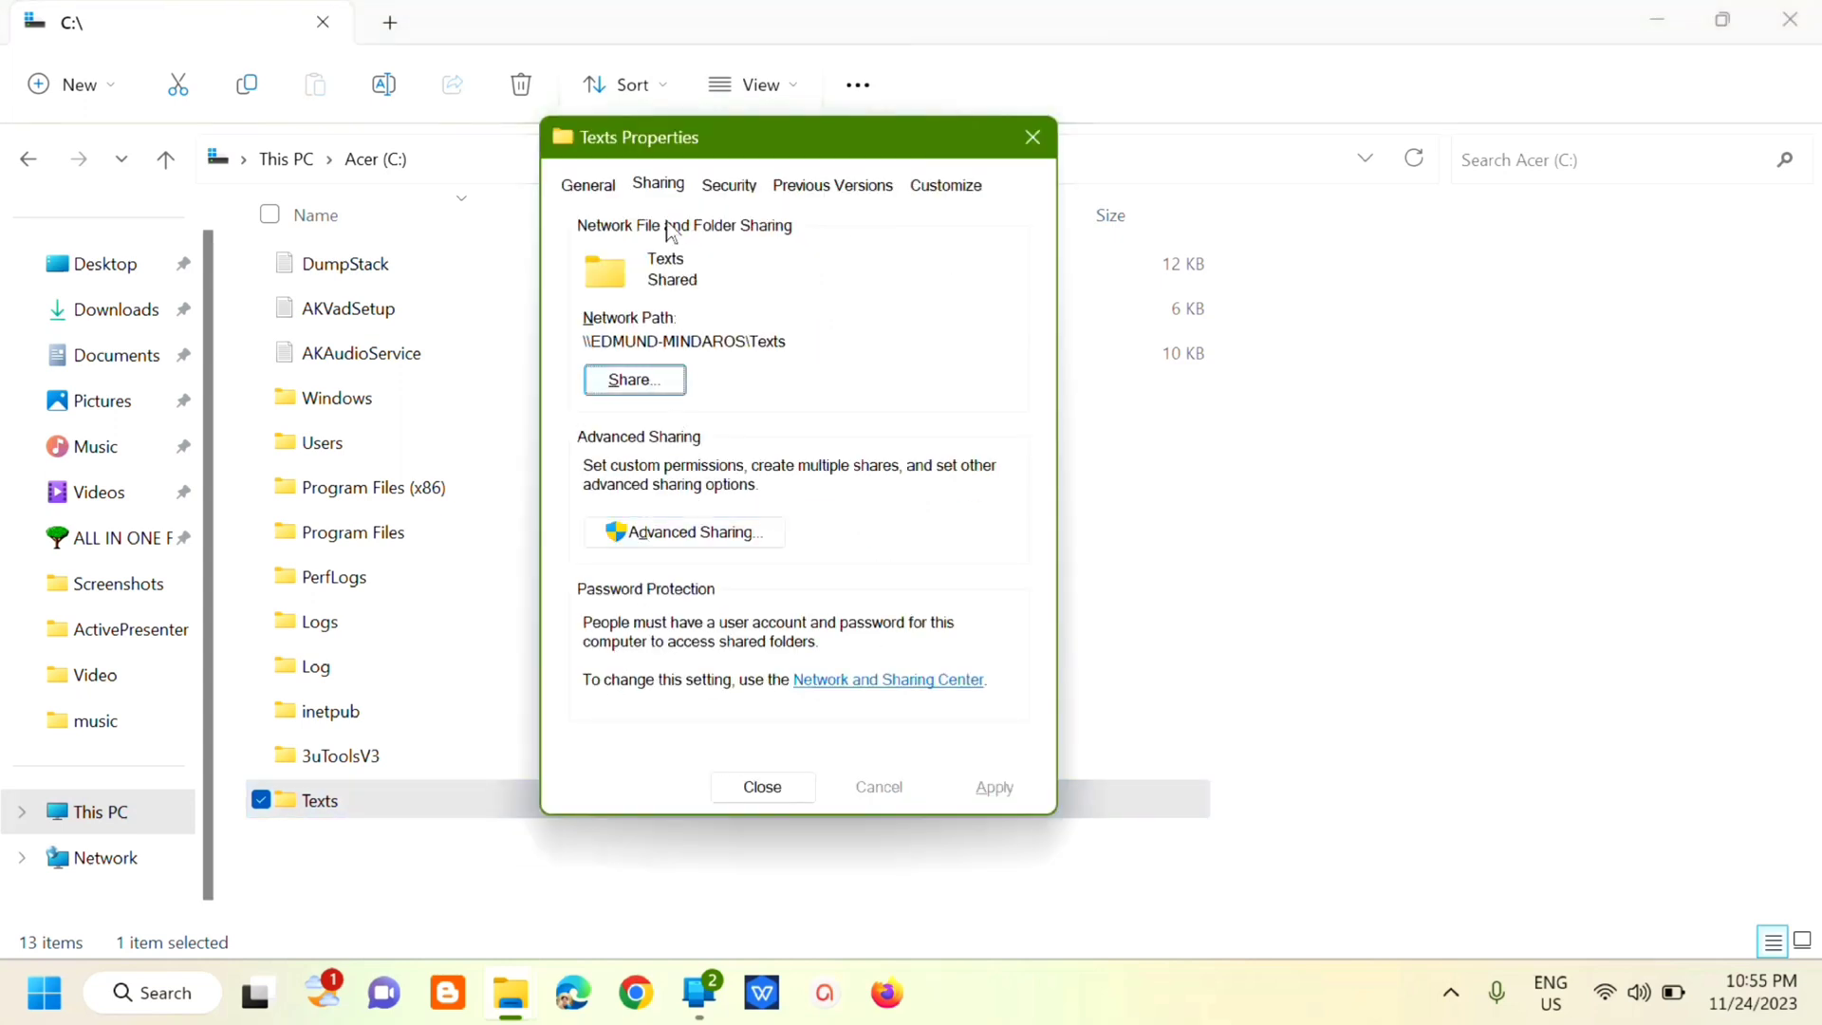
{"action": "left_click", "coordinate": [661, 188]}
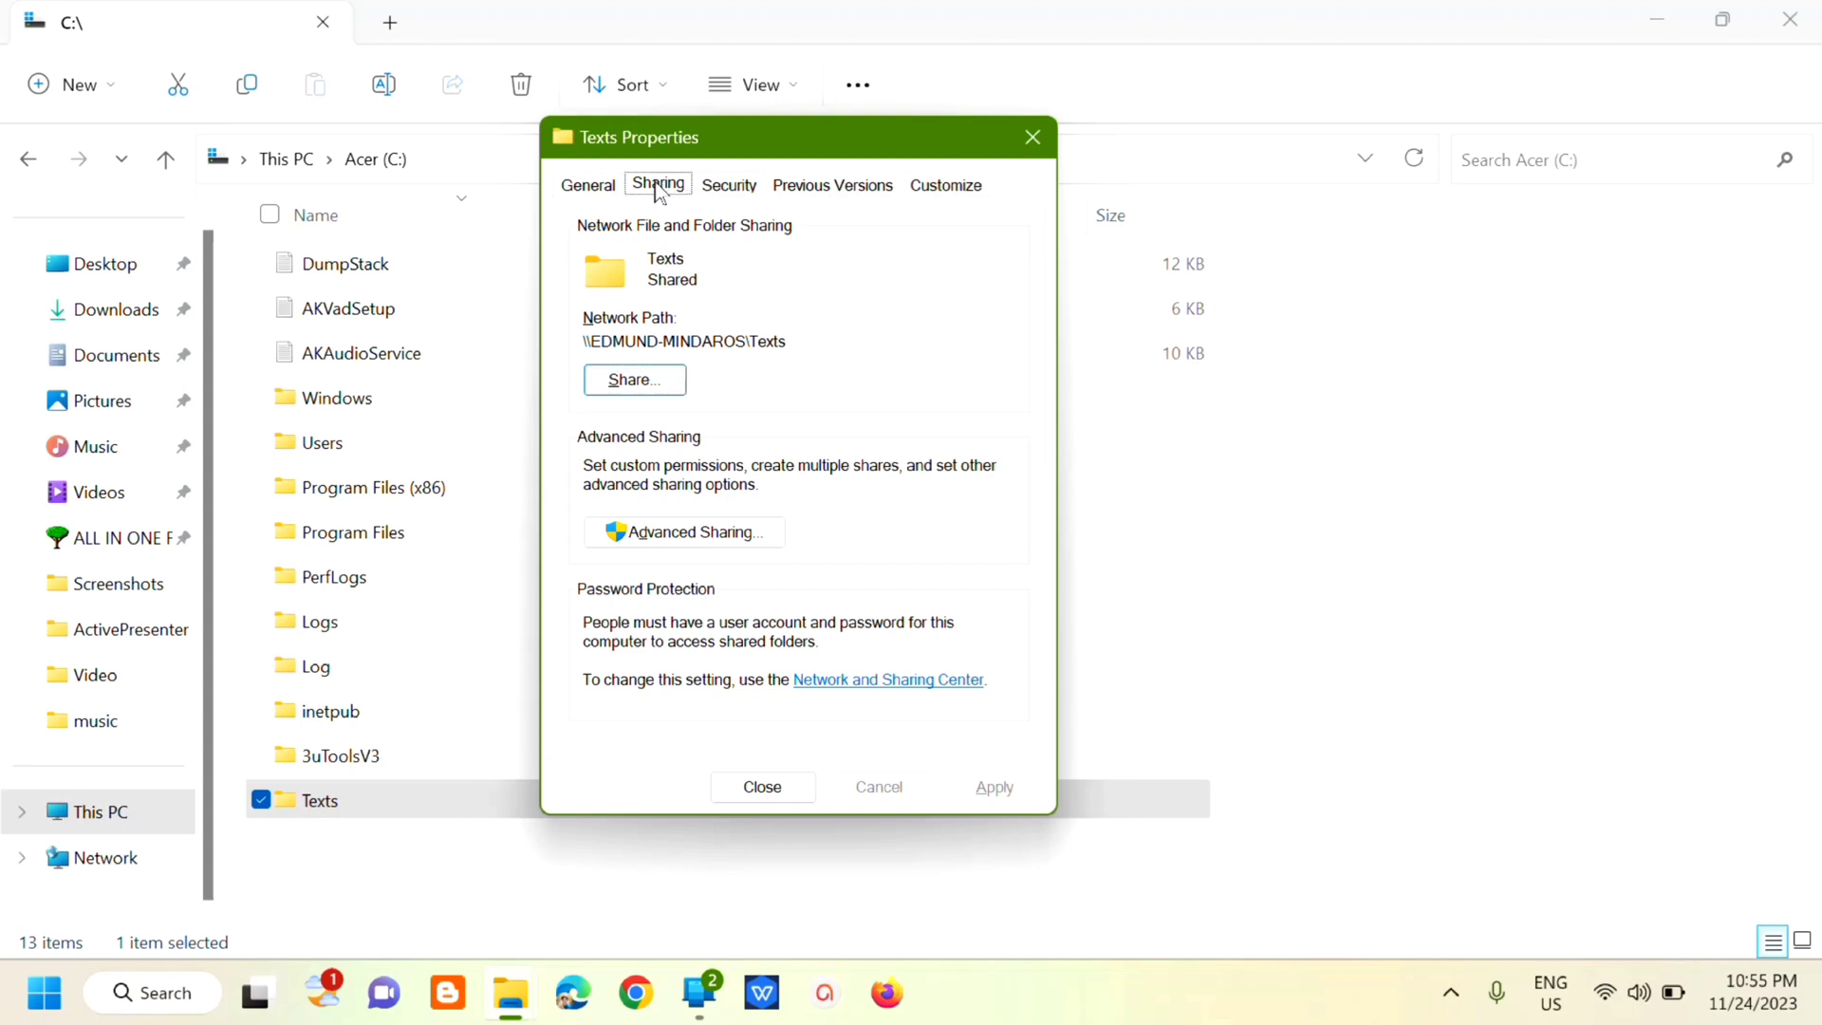
{"action": "left_click", "coordinate": [704, 533]}
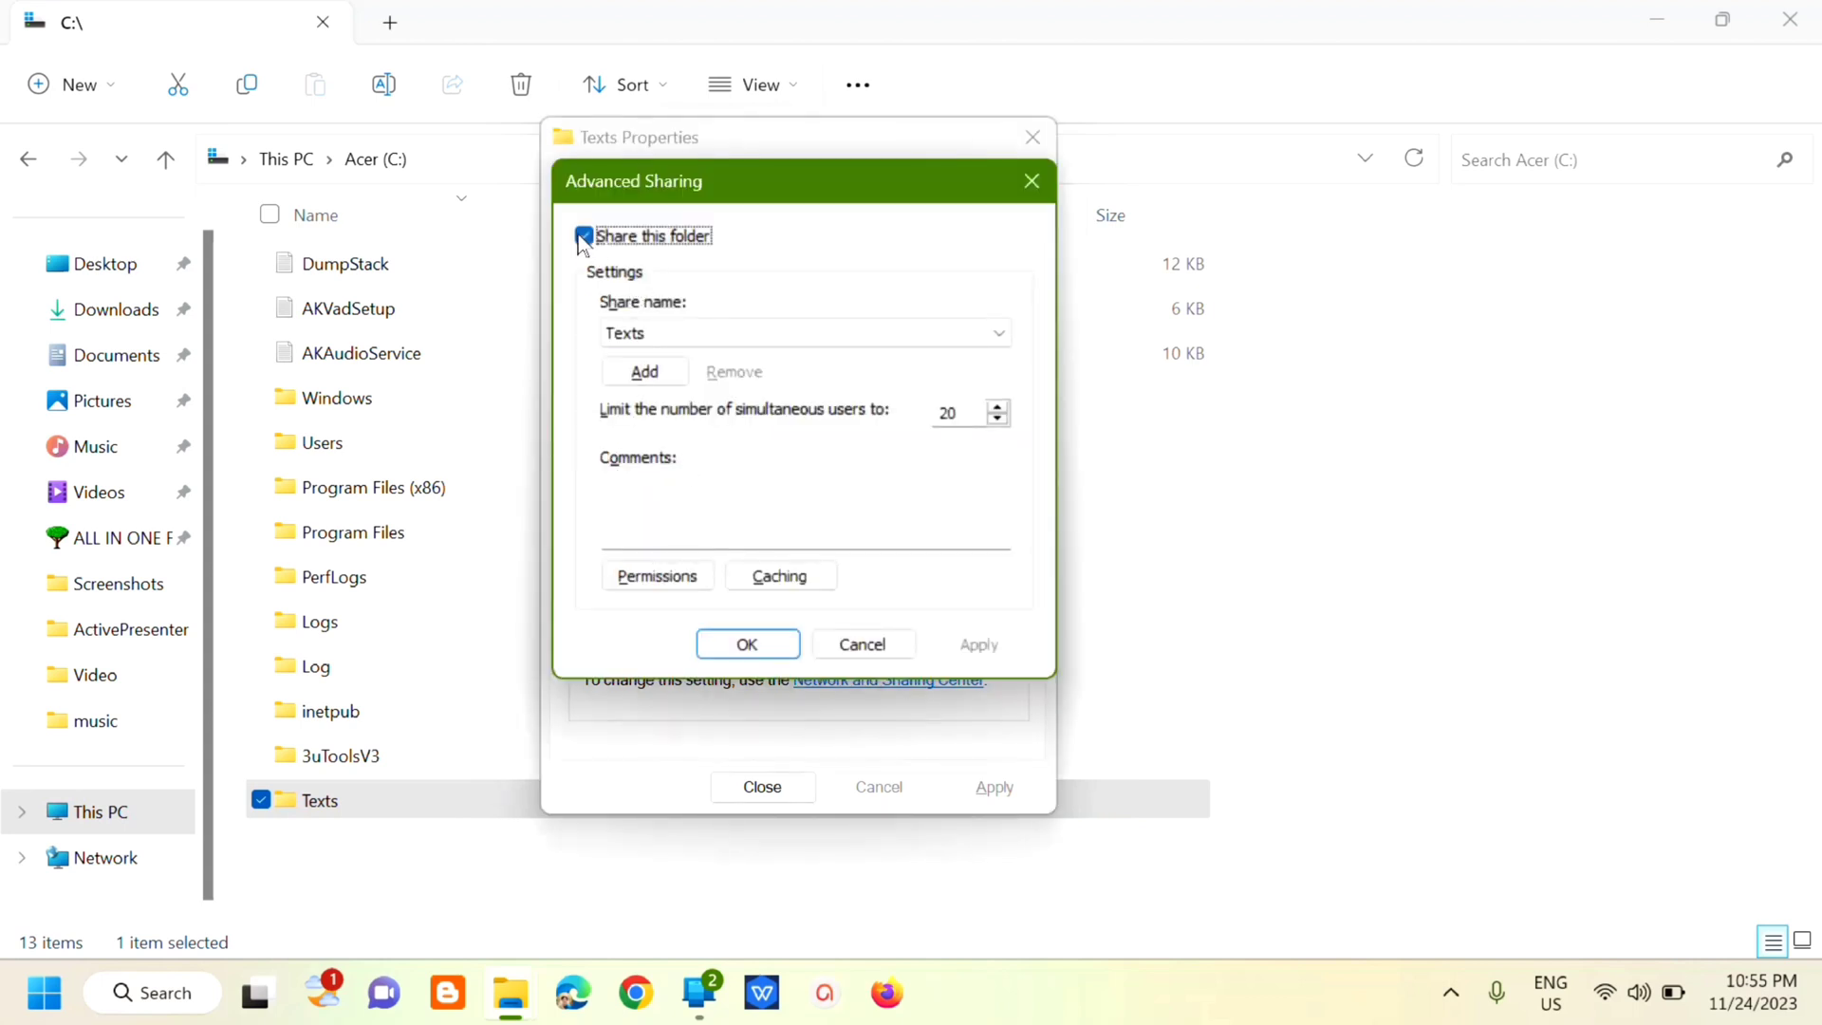
{"action": "left_click", "coordinate": [583, 237]}
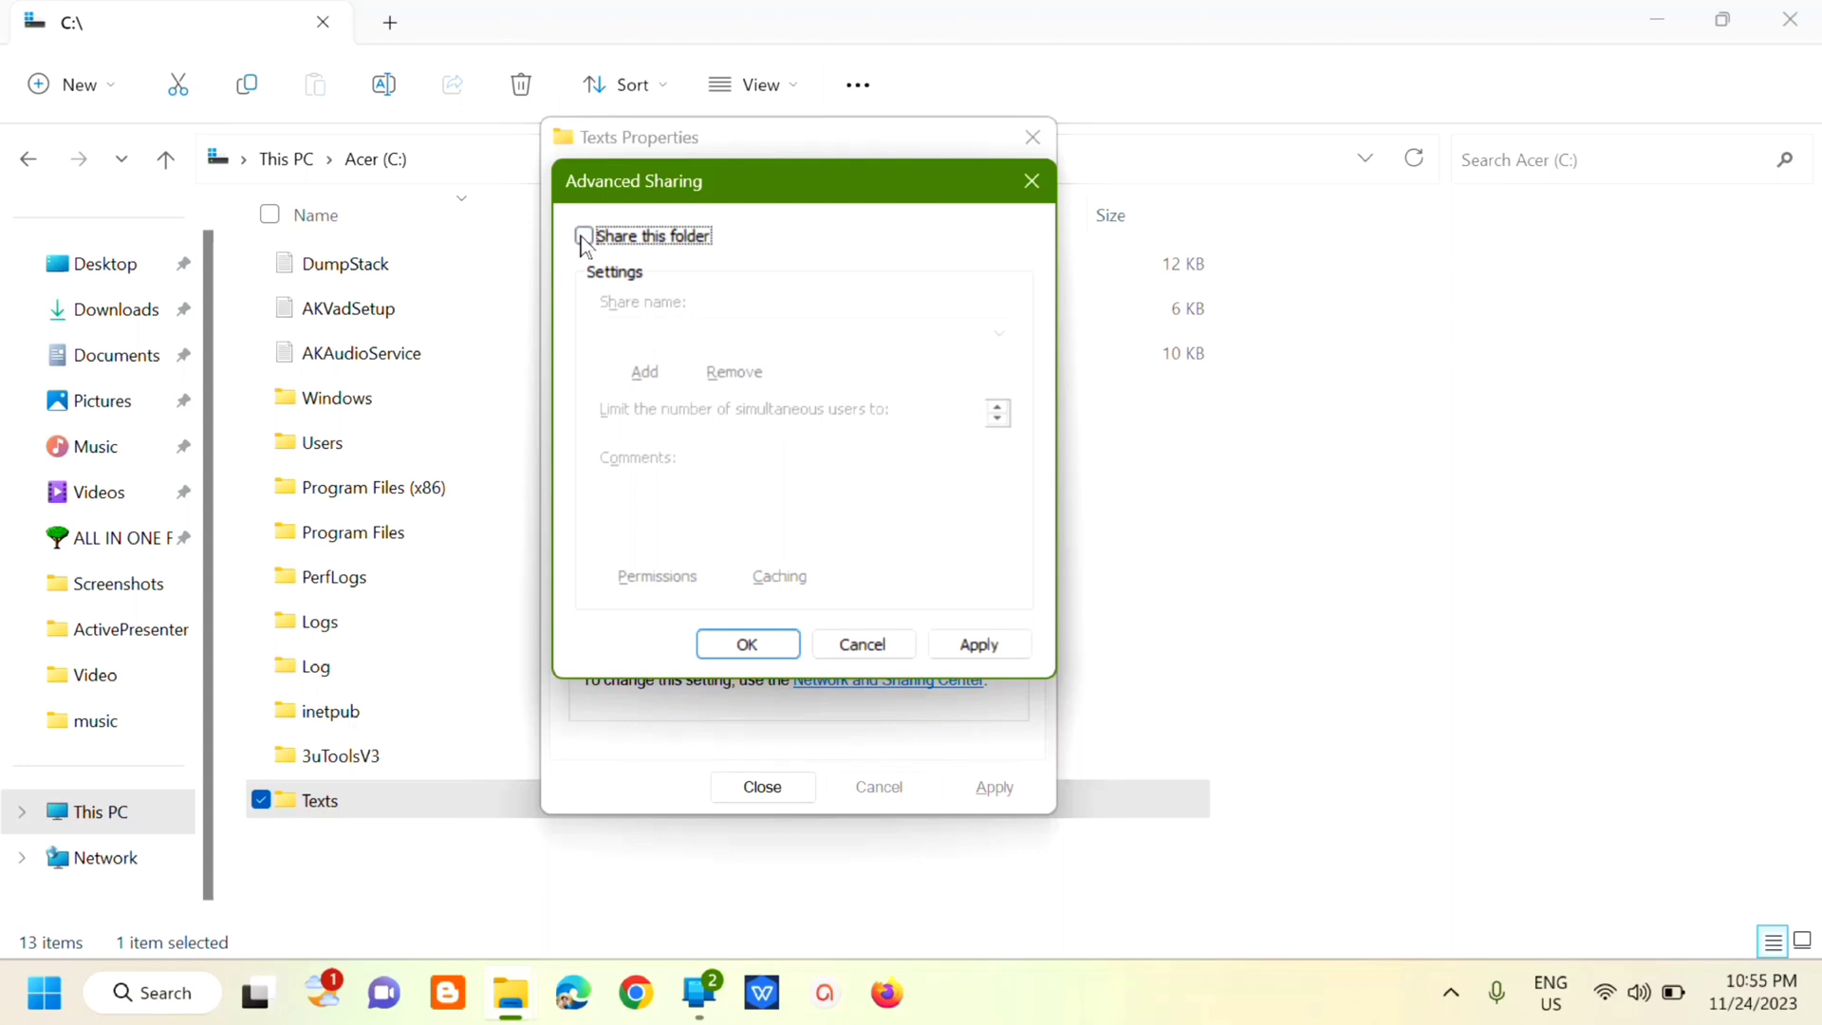
{"action": "left_click", "coordinate": [583, 237]}
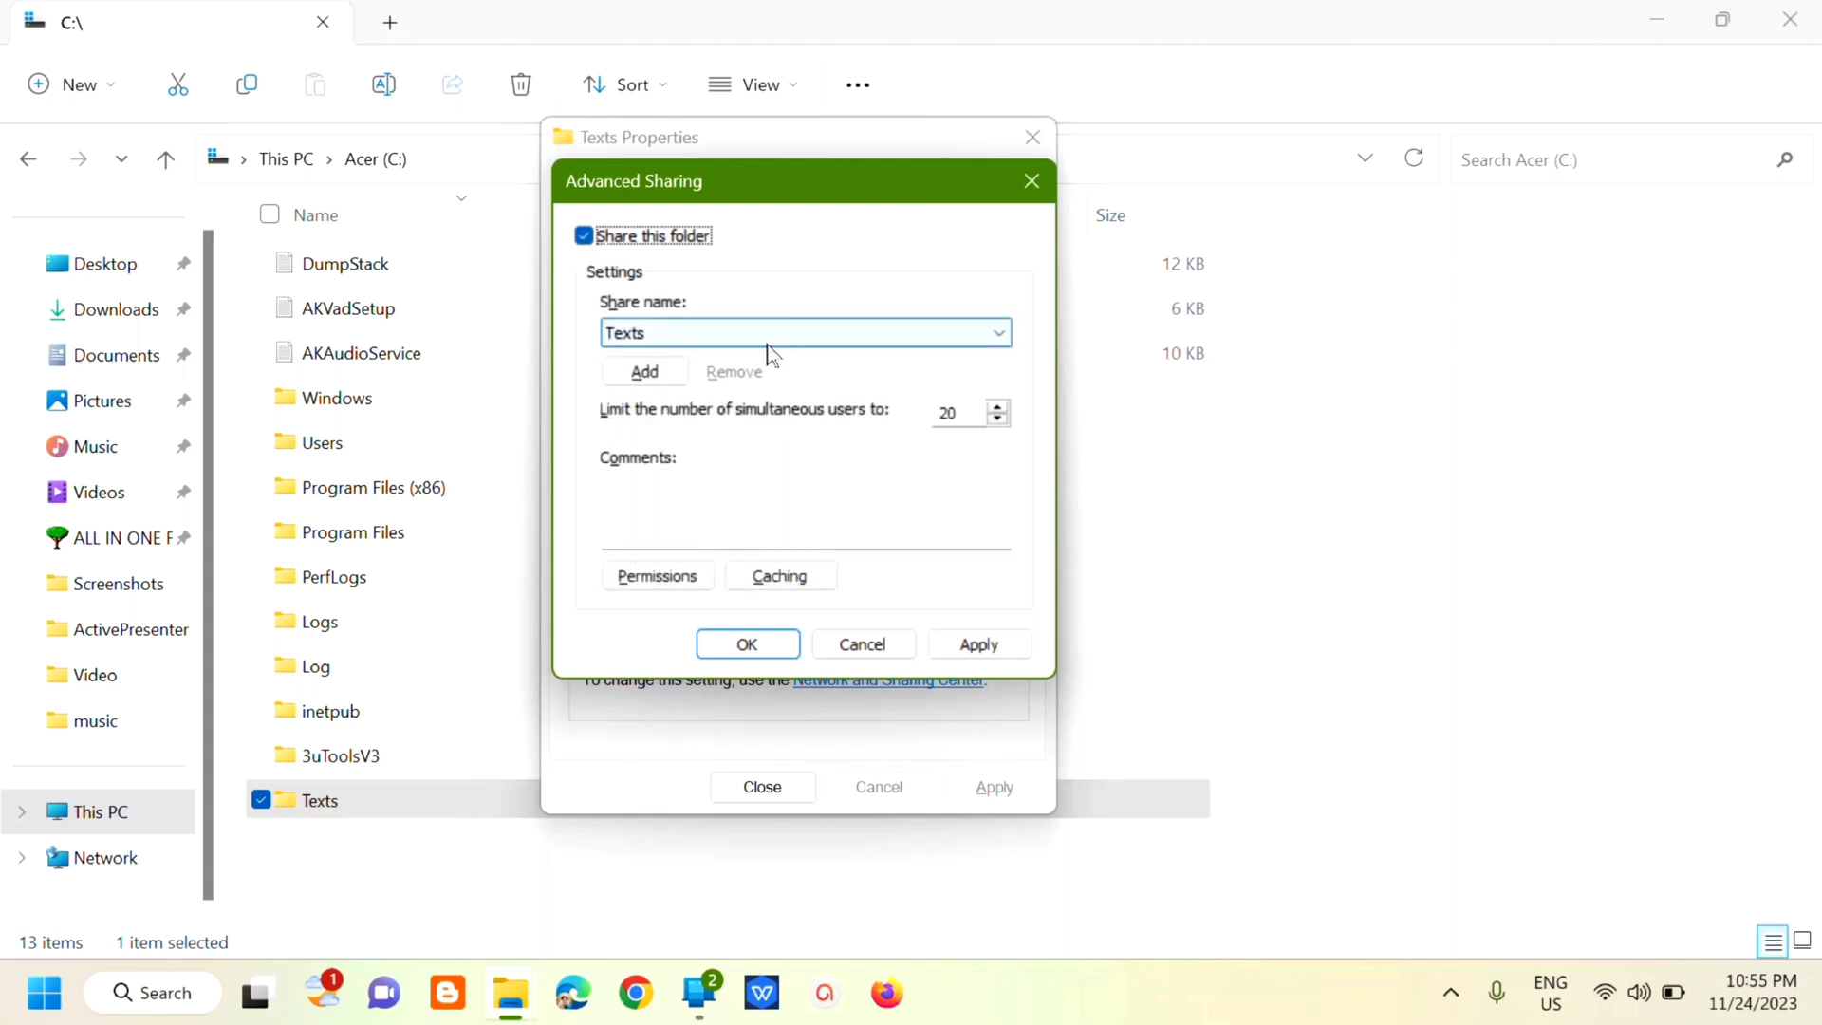
Keep 'Texts' as the share name and open the share permissions.
{"action": "left_click", "coordinate": [702, 337]}
{"action": "left_click", "coordinate": [696, 332]}
{"action": "left_click", "coordinate": [699, 332]}
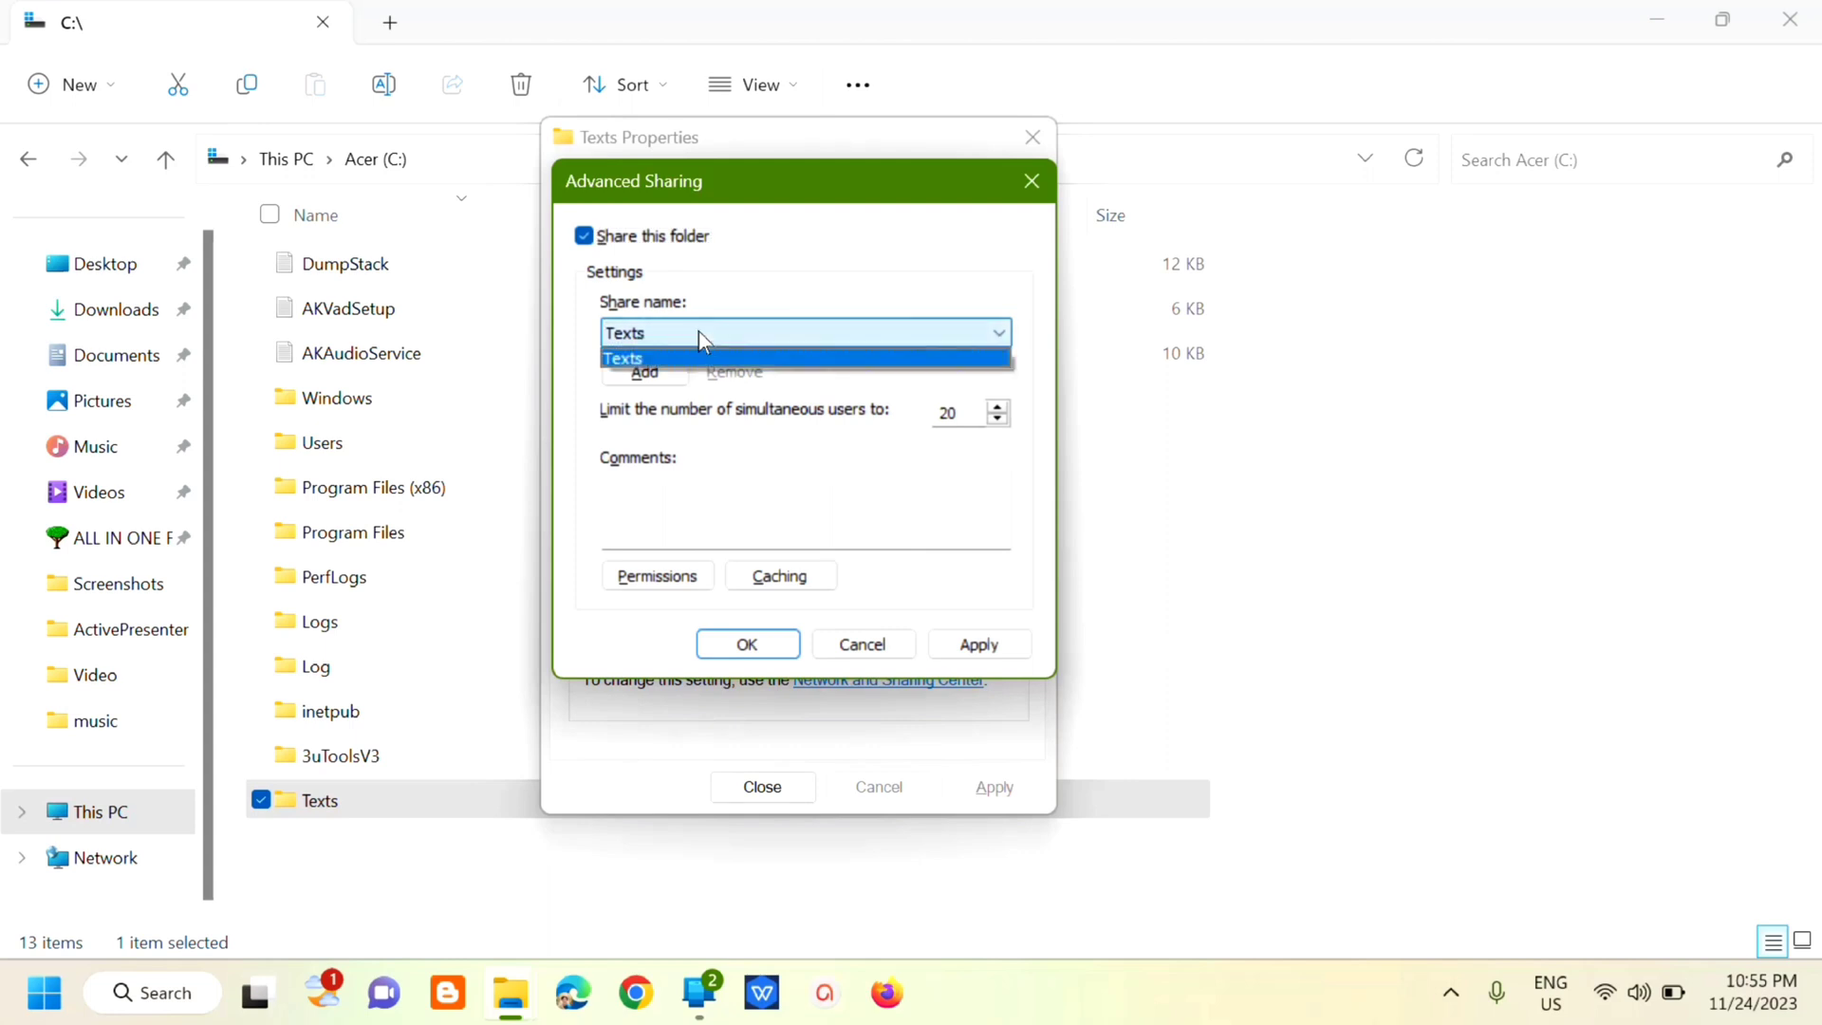
{"action": "left_click", "coordinate": [698, 332]}
{"action": "left_click", "coordinate": [701, 335]}
{"action": "left_click", "coordinate": [700, 336]}
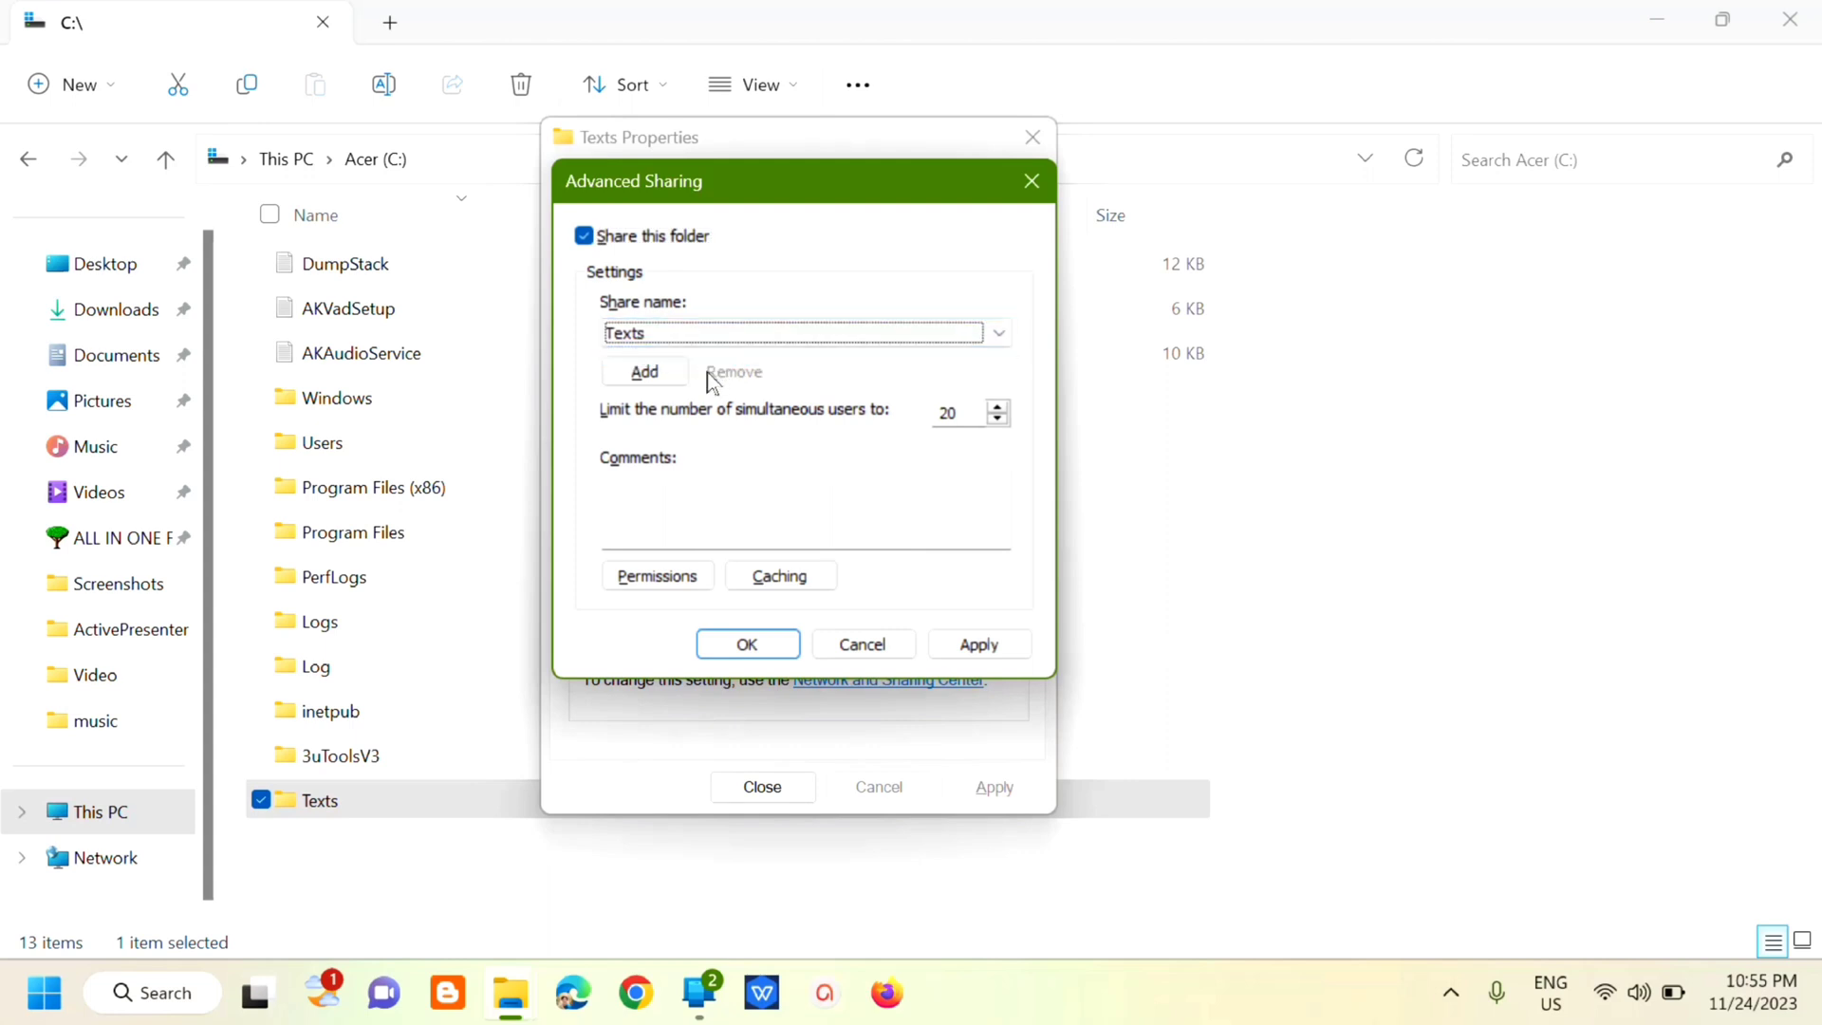
{"action": "left_click", "coordinate": [999, 422]}
{"action": "left_click", "coordinate": [998, 422]}
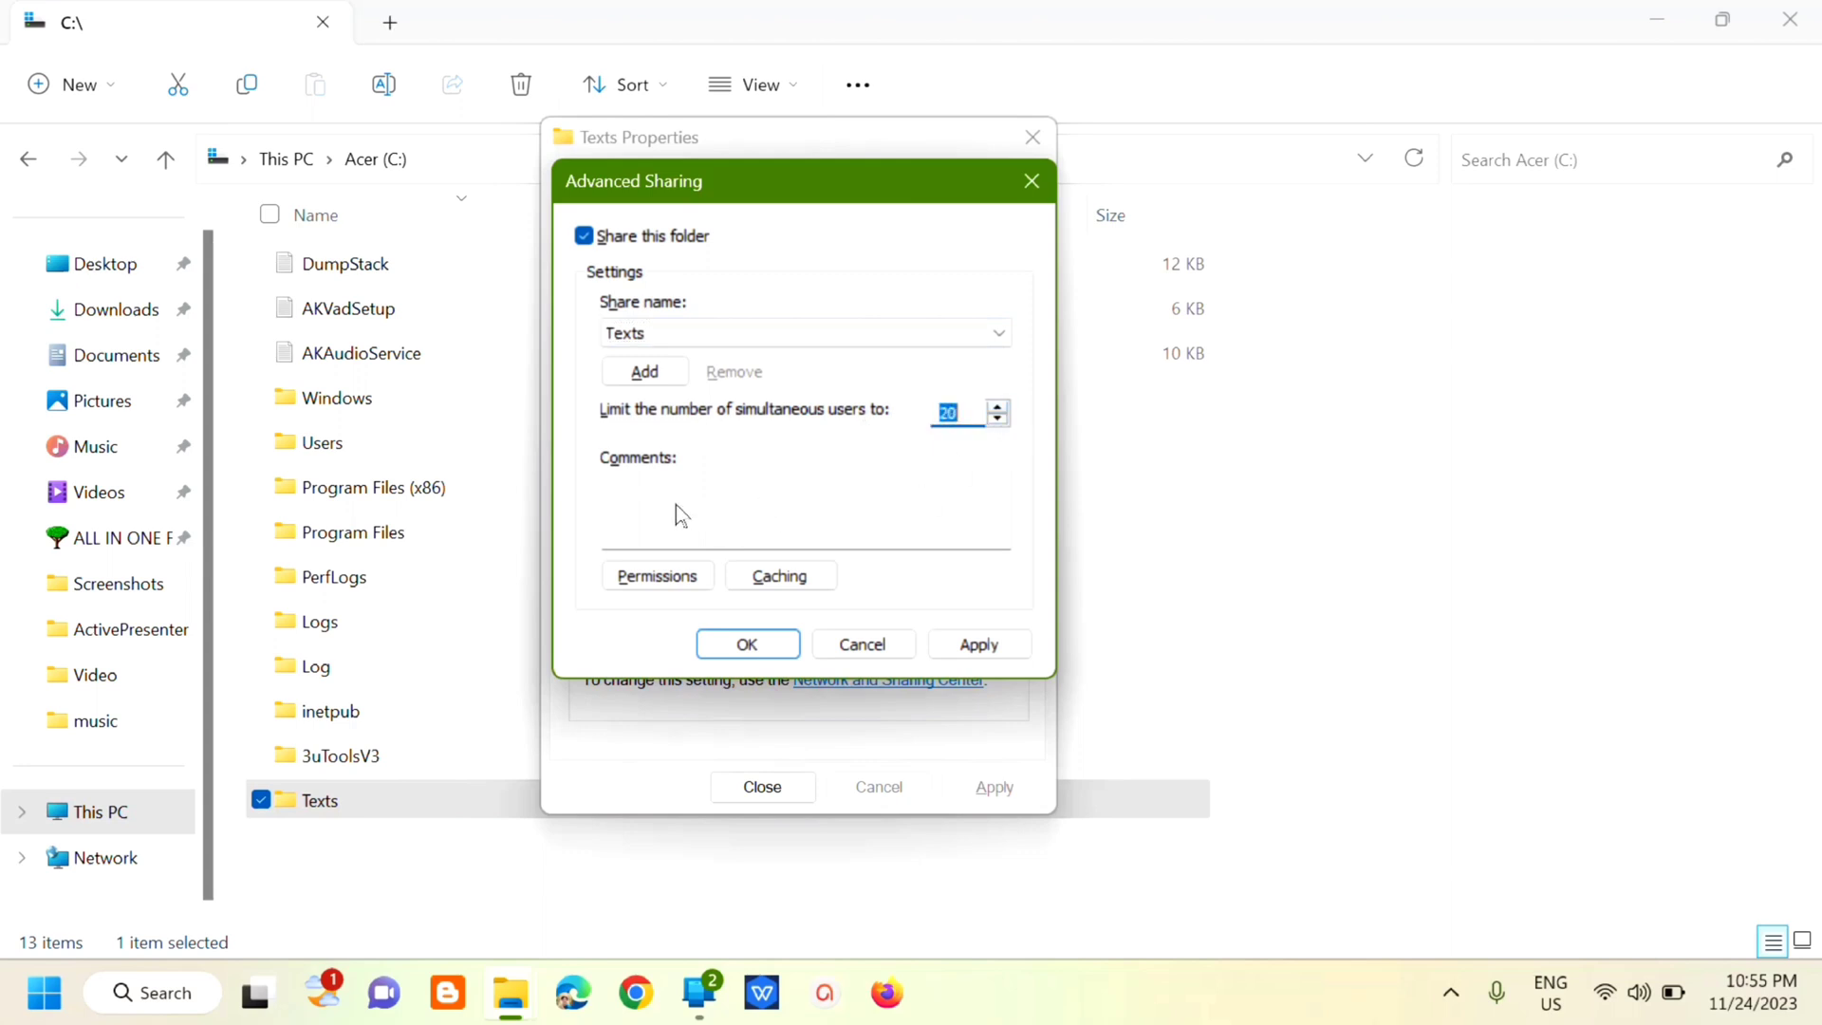
{"action": "left_click", "coordinate": [703, 509]}
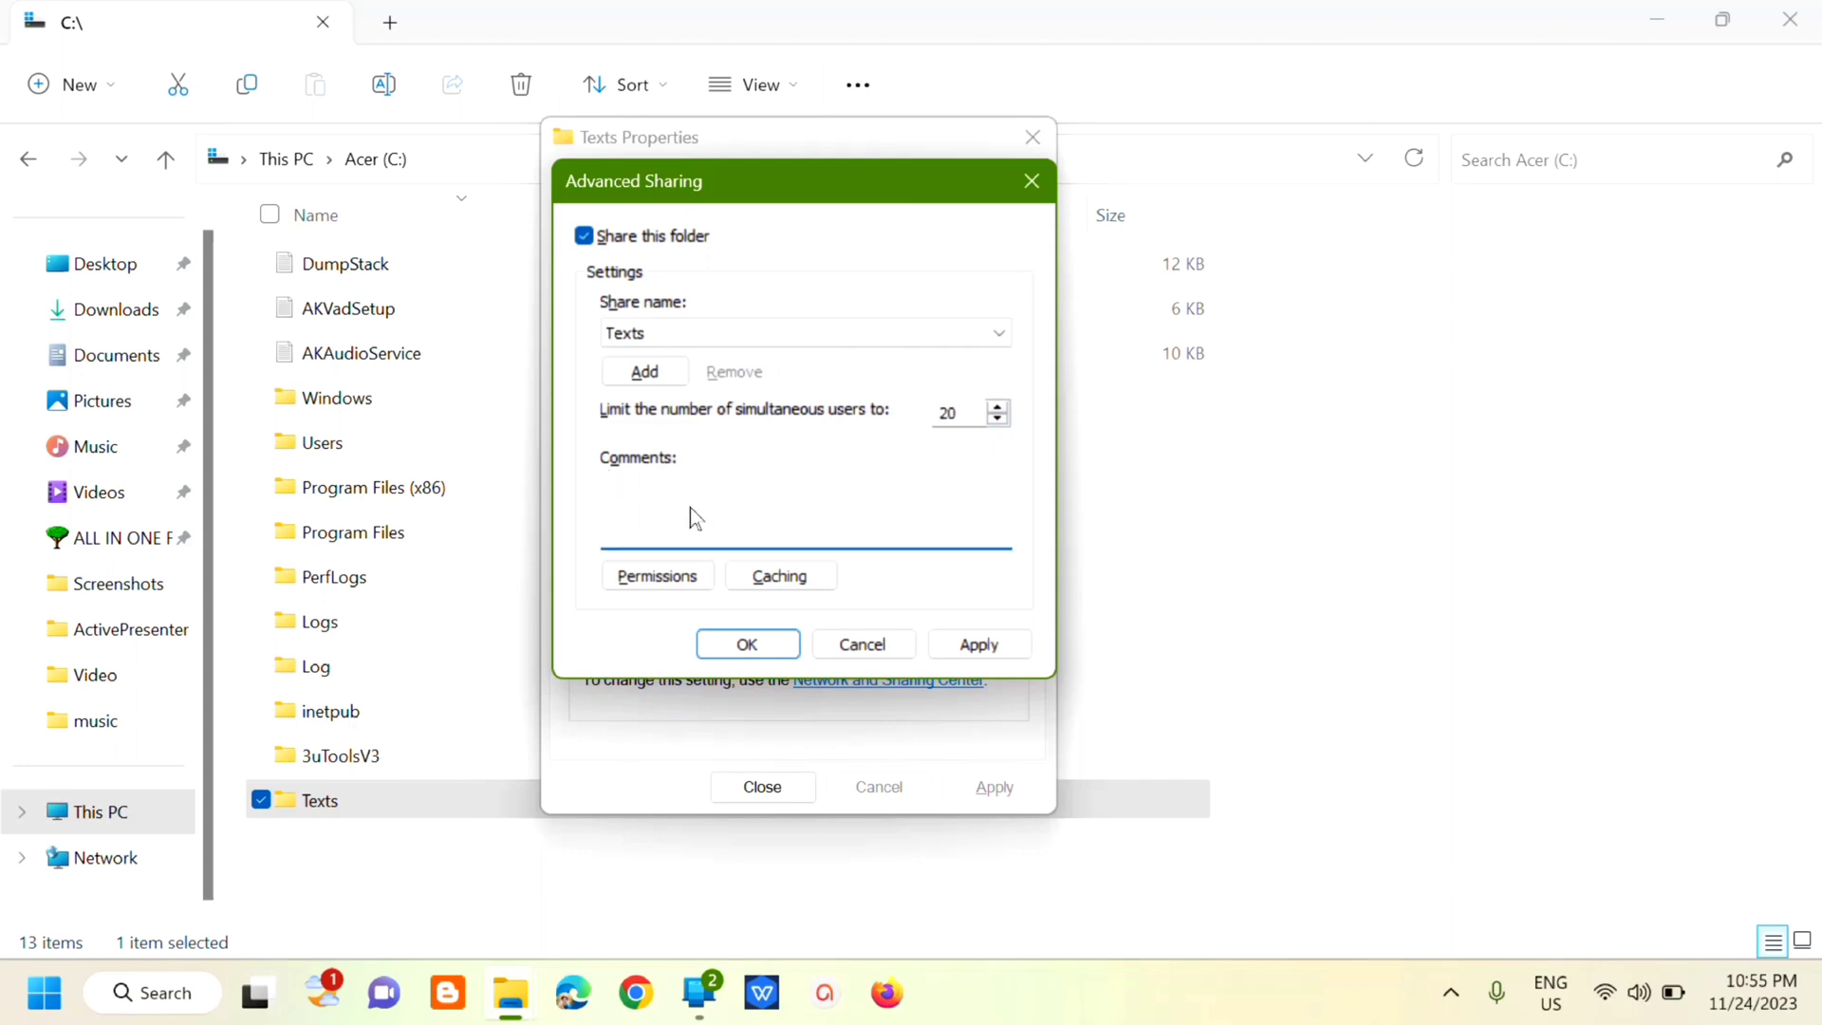
{"action": "left_click", "coordinate": [655, 580]}
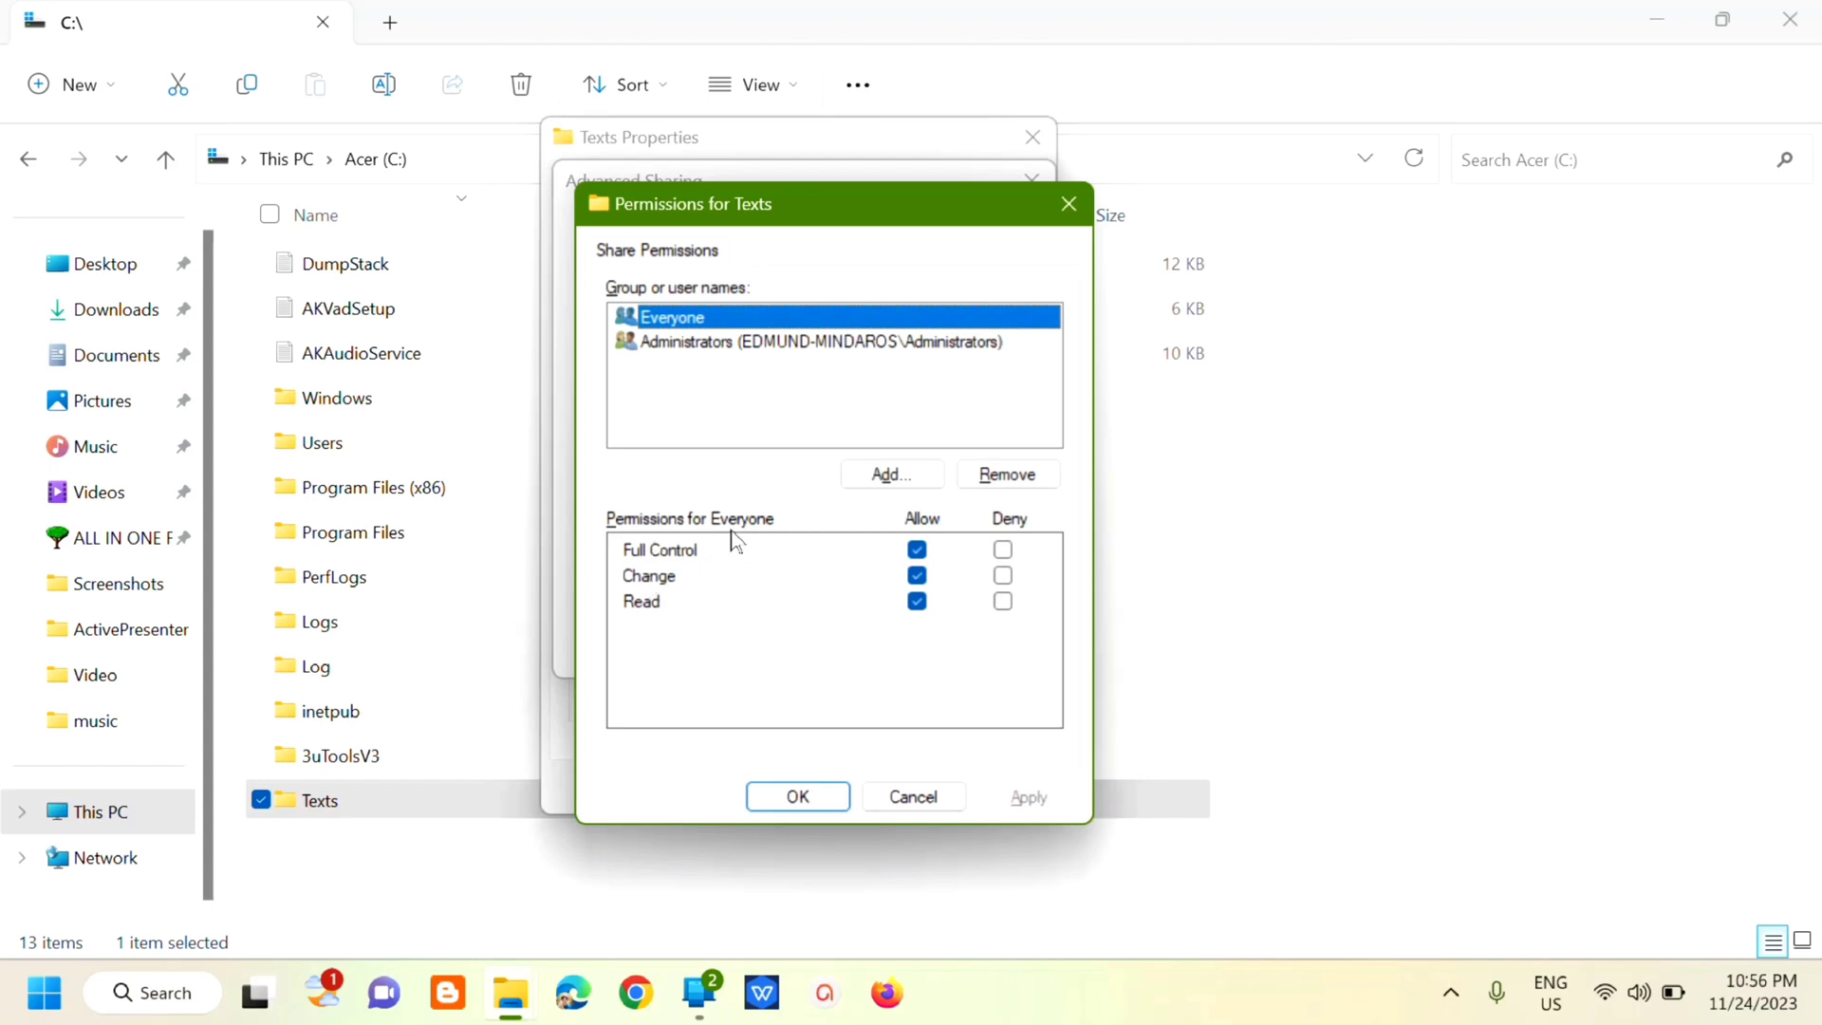
Allow Everyone Full Control on the Texts share, apply it, and close the sharing dialogs.
{"action": "left_click", "coordinate": [917, 551]}
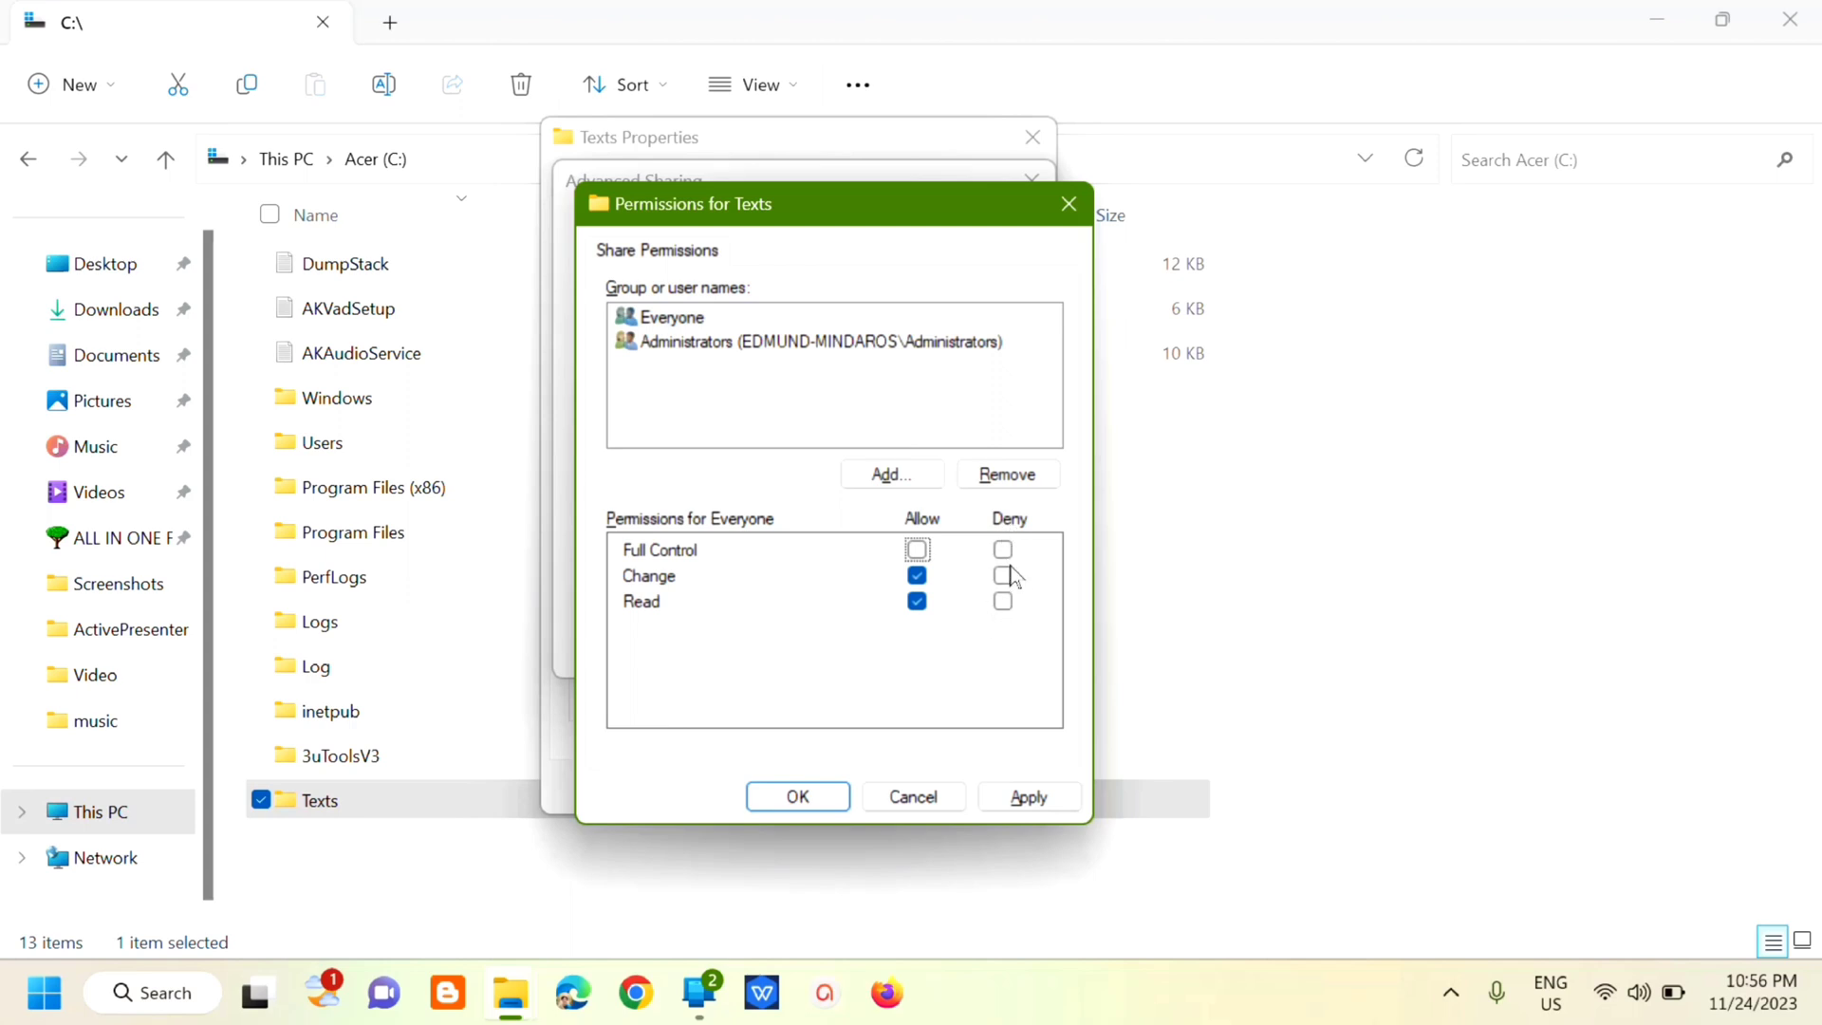
{"action": "left_click", "coordinate": [917, 551]}
{"action": "left_click", "coordinate": [1026, 797]}
{"action": "left_click", "coordinate": [786, 798]}
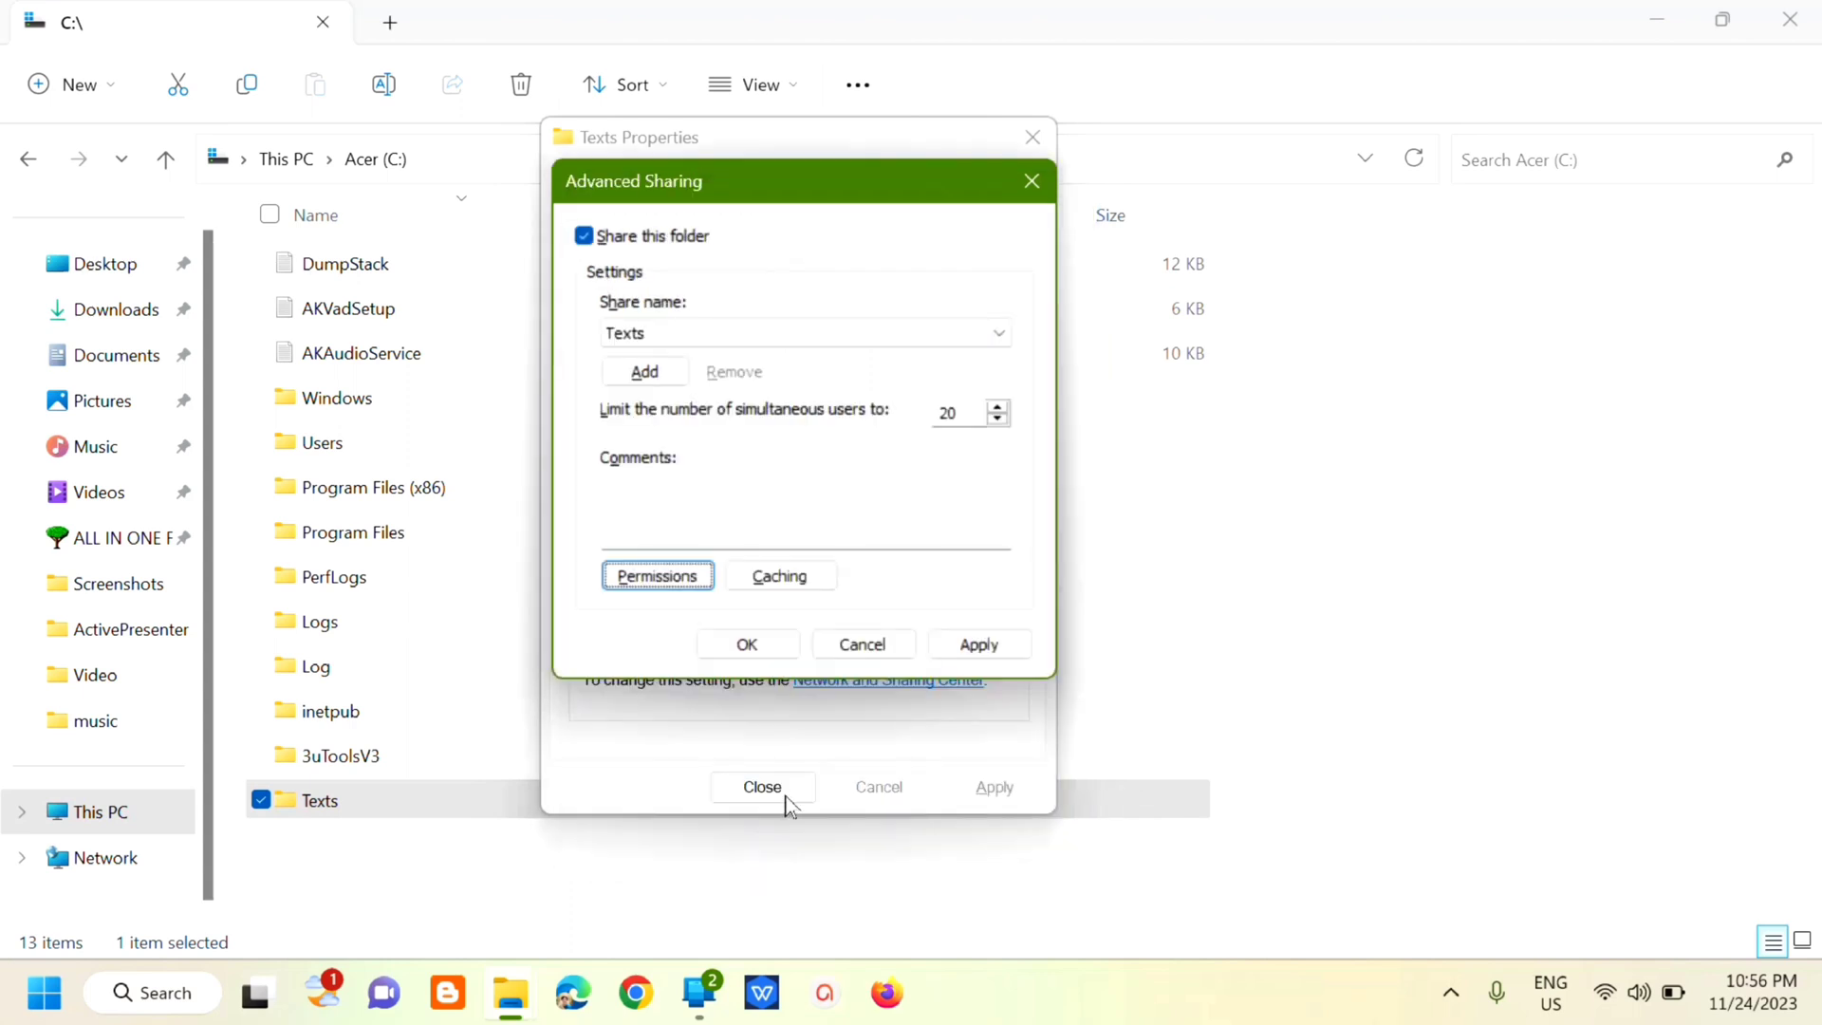
{"action": "left_click", "coordinate": [744, 642]}
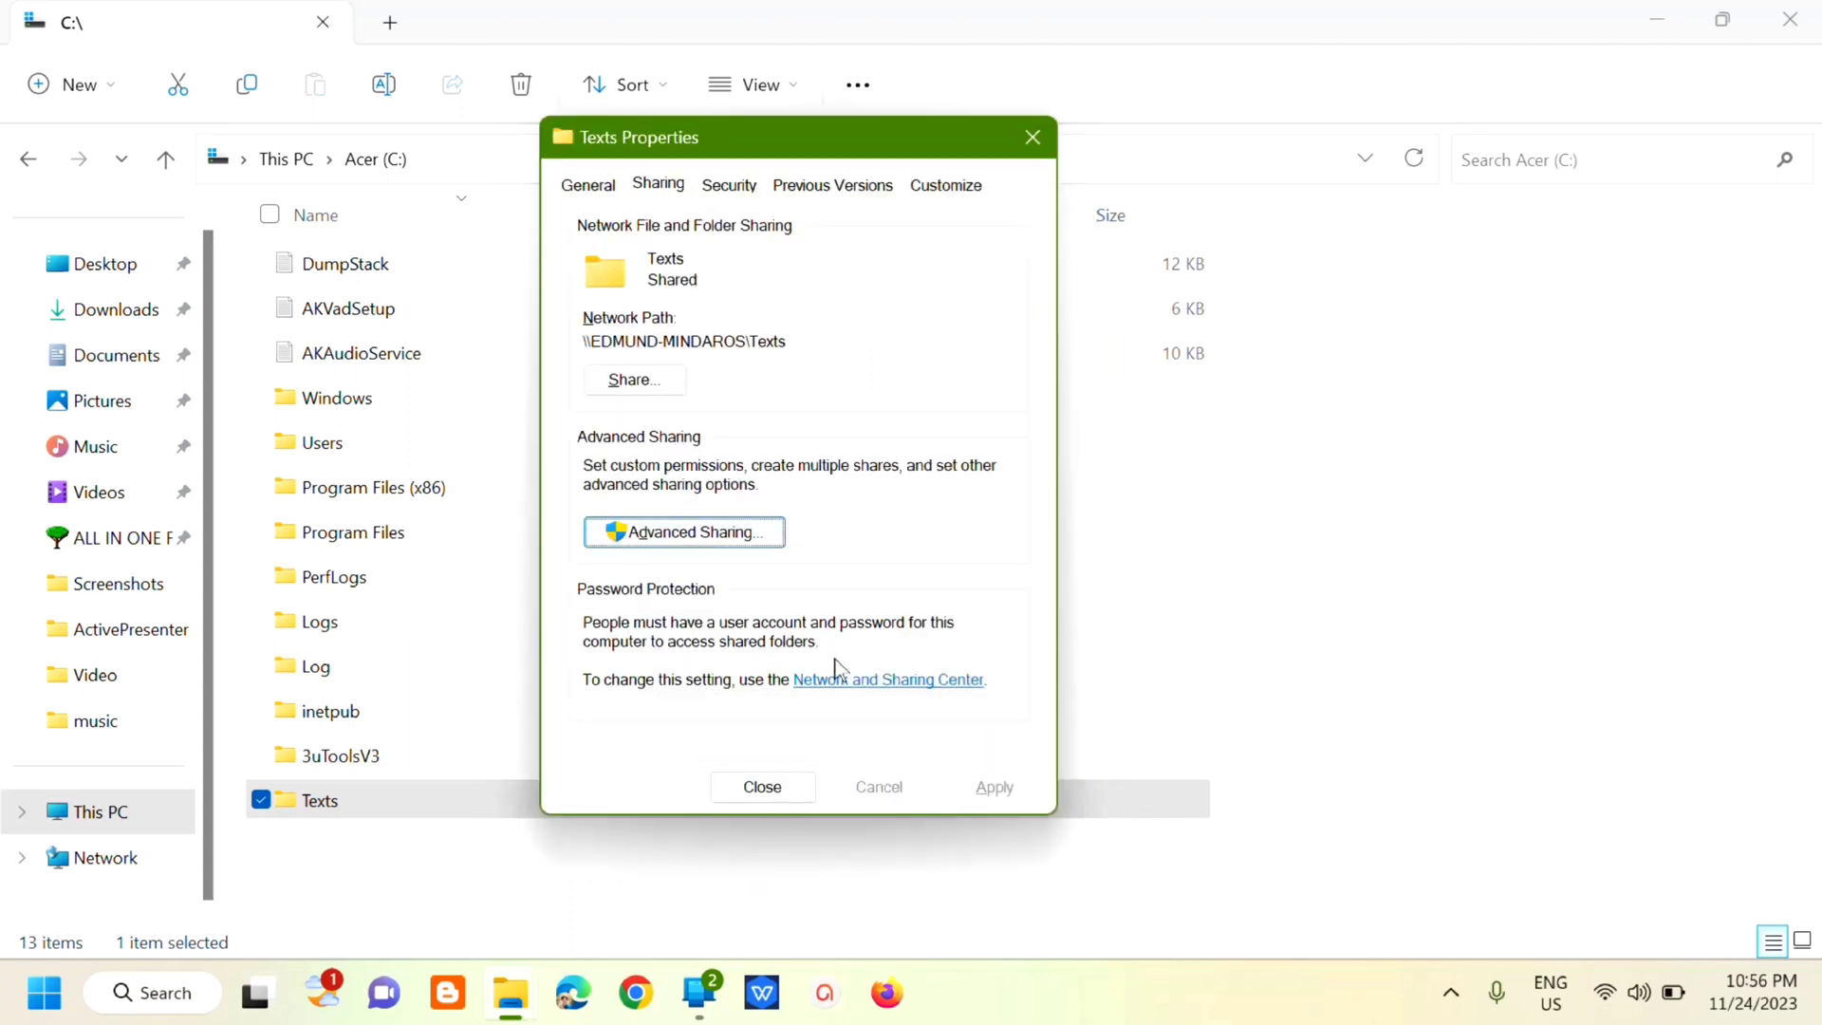
{"action": "left_click", "coordinate": [771, 792]}
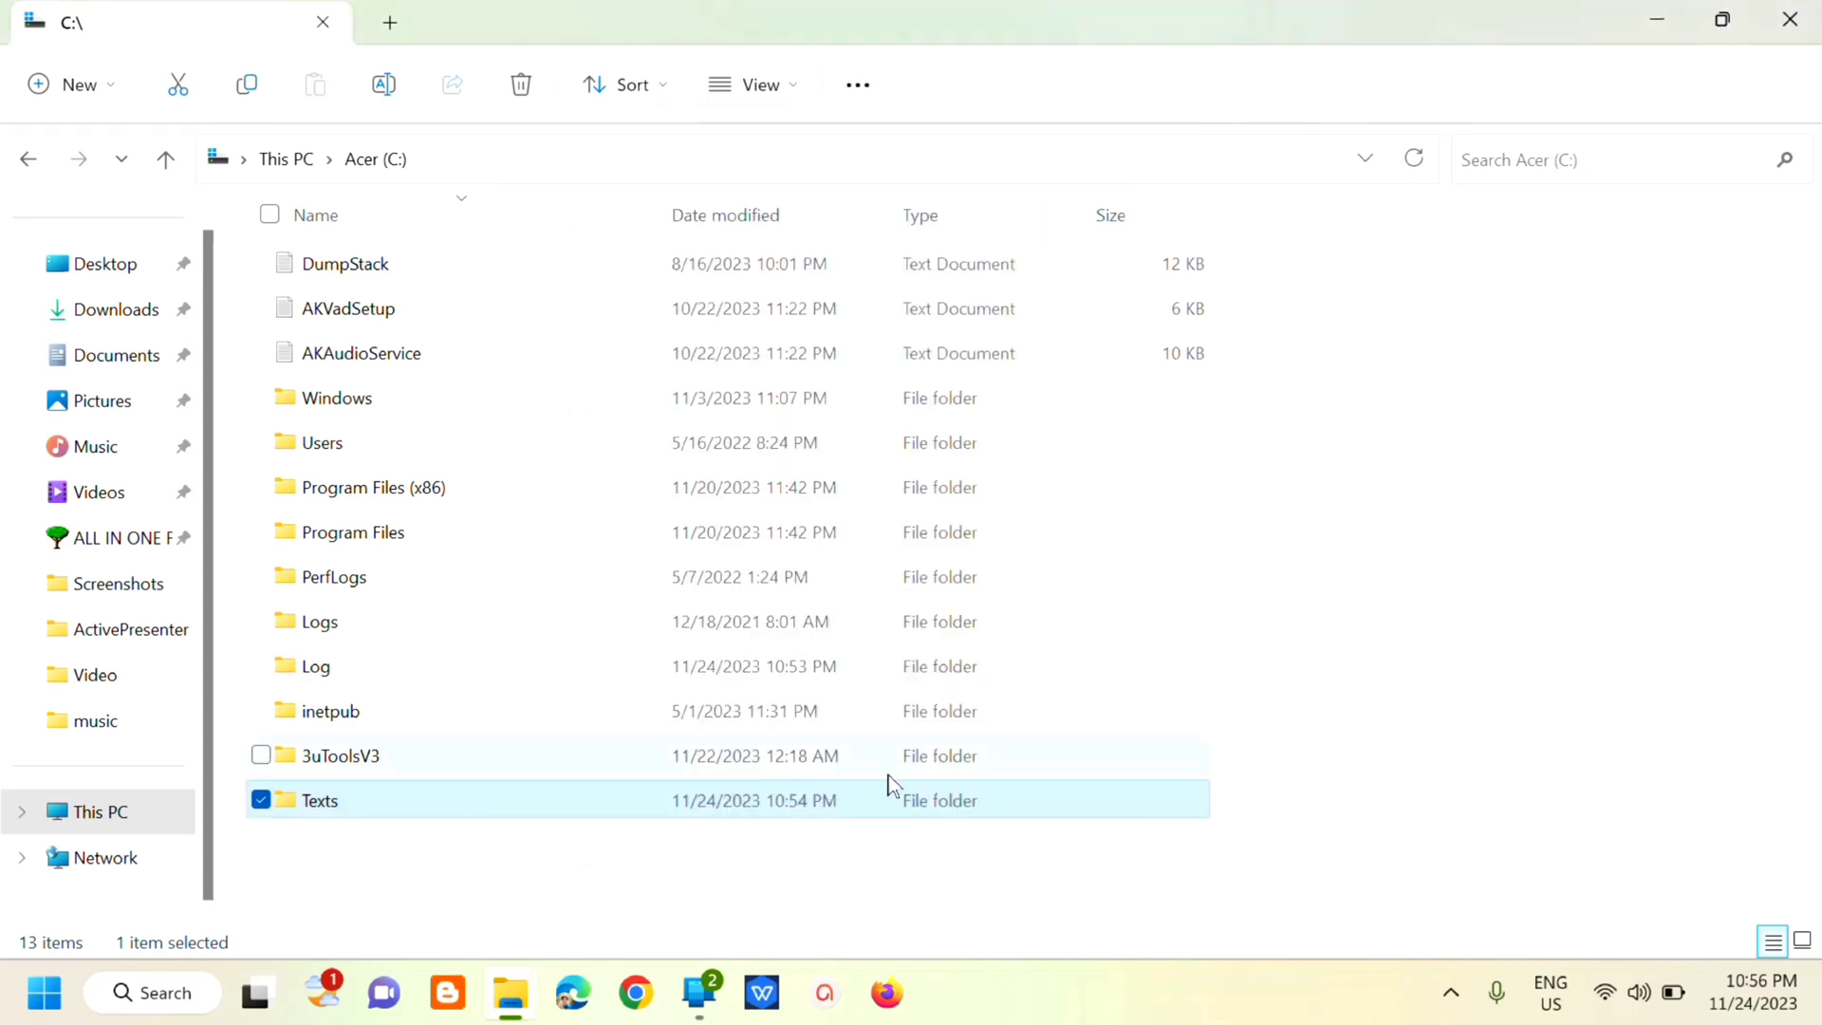